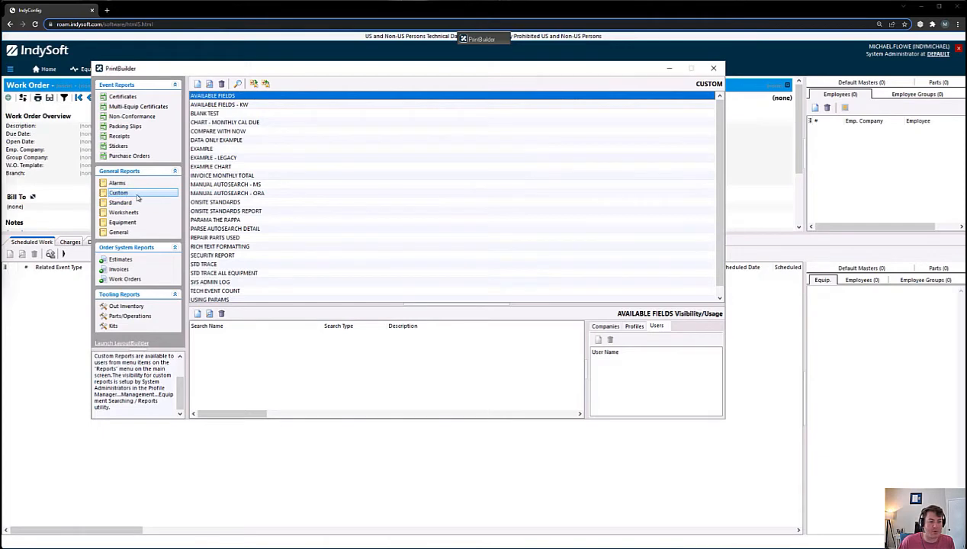
- Create a custom report template named CHART COMPANY YR DUE as a new report and open it in the report designer
right_click(221, 195)
left_click(197, 85)
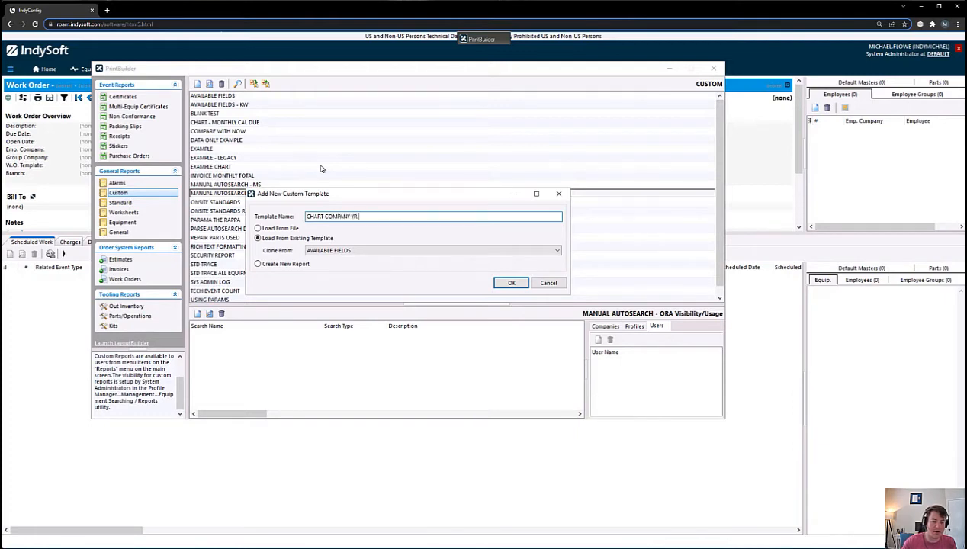
left_click(279, 264)
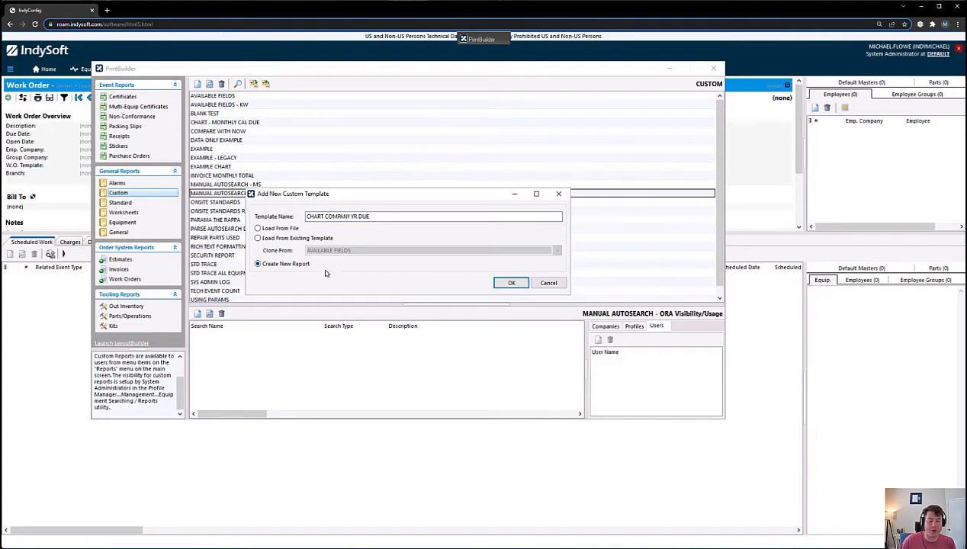
left_click(514, 284)
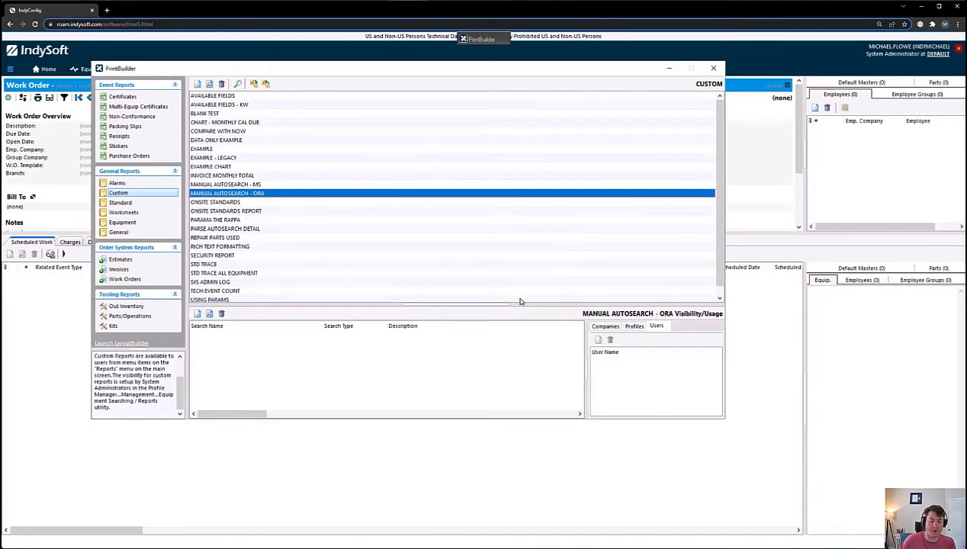
key("Tab")
key("Return")
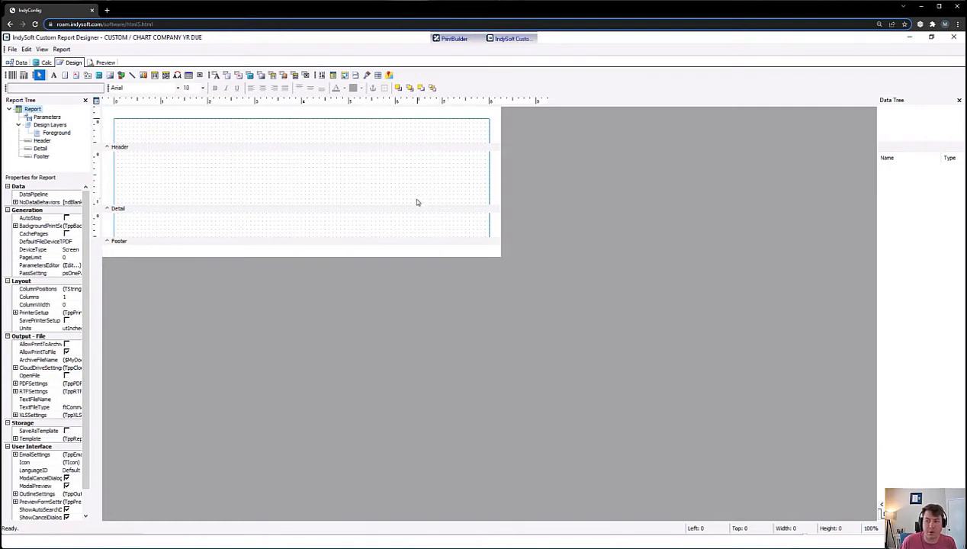
- Start a new data query for the report using the Query Designer
left_click(20, 62)
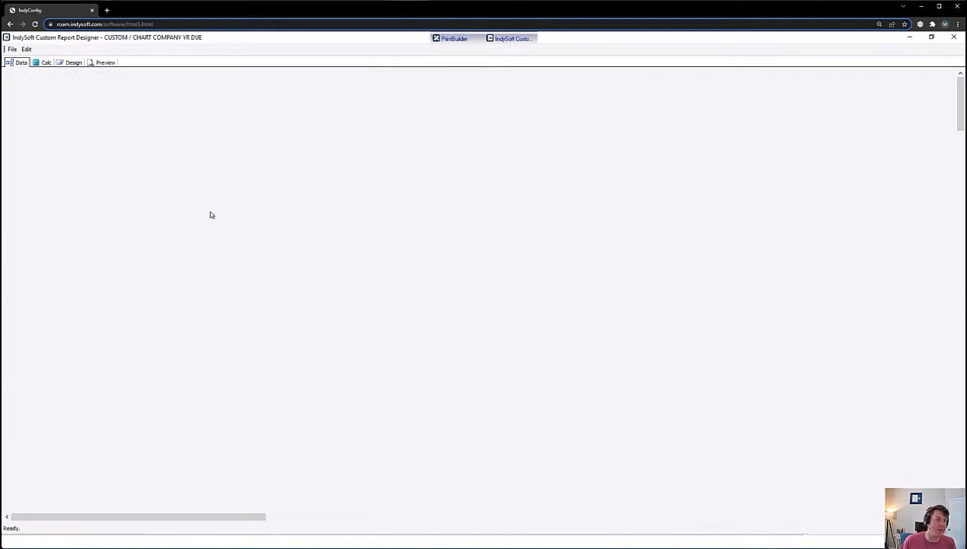
left_click(13, 48)
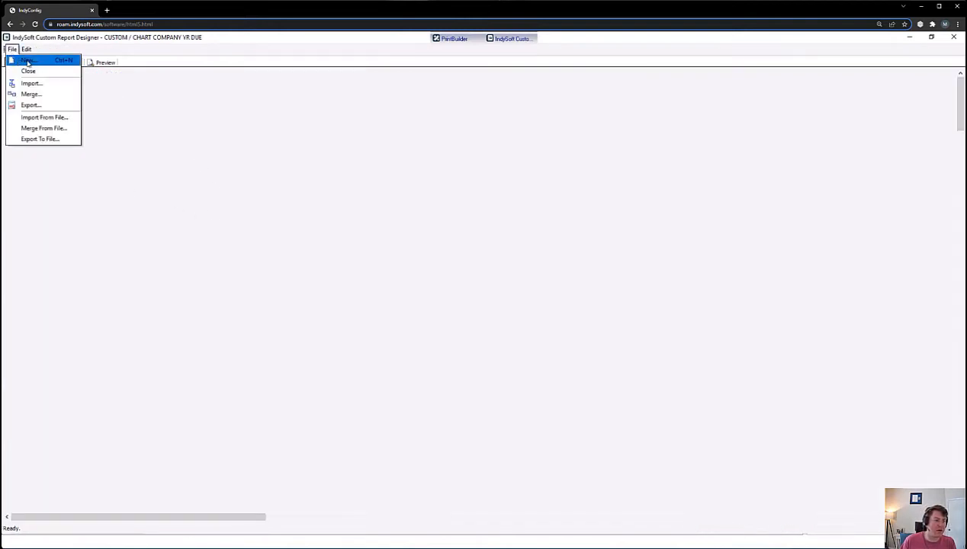
left_click(28, 61)
left_click(454, 248)
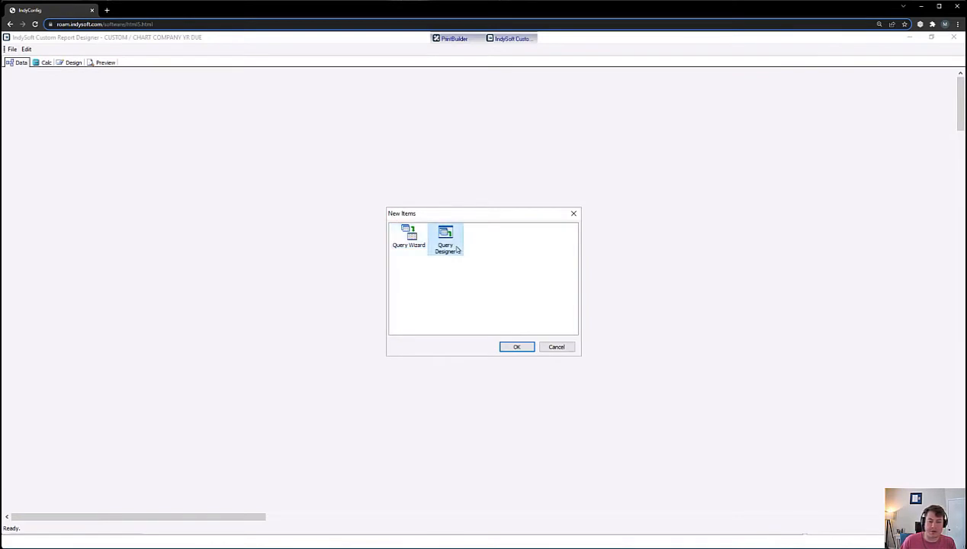
left_click(517, 347)
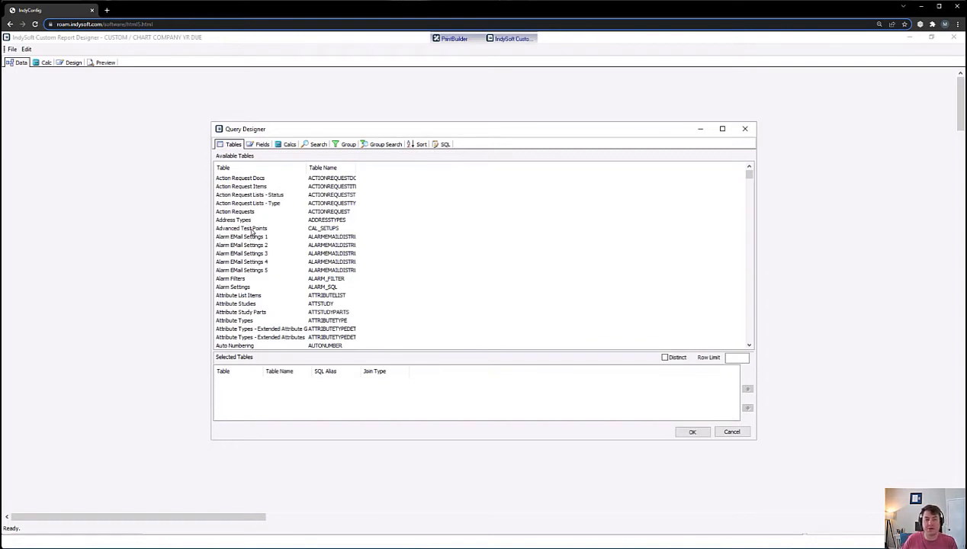
- Add the Equipment (GAGES) and Equipment - Schedules (SCHEDGI) tables to the query
left_click(242, 253)
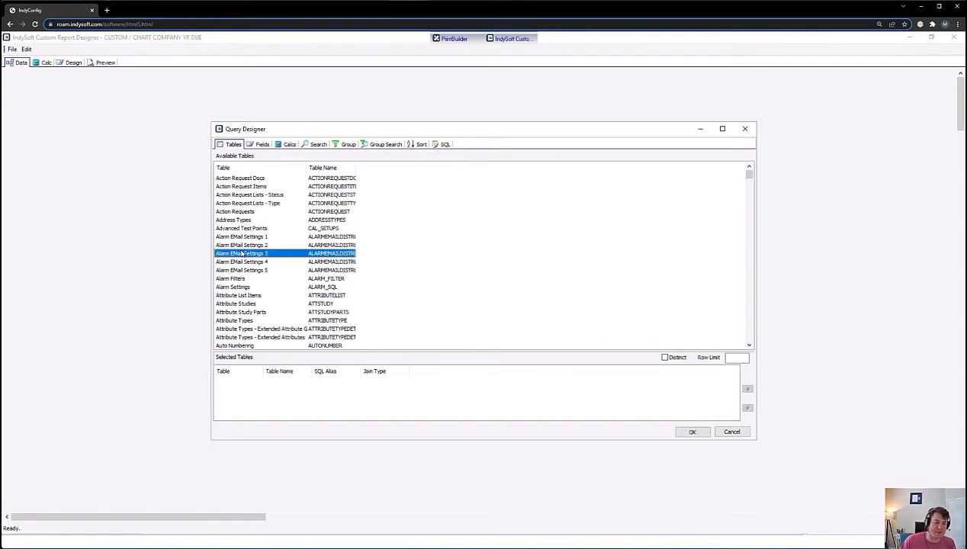
type("eq")
left_click(226, 337)
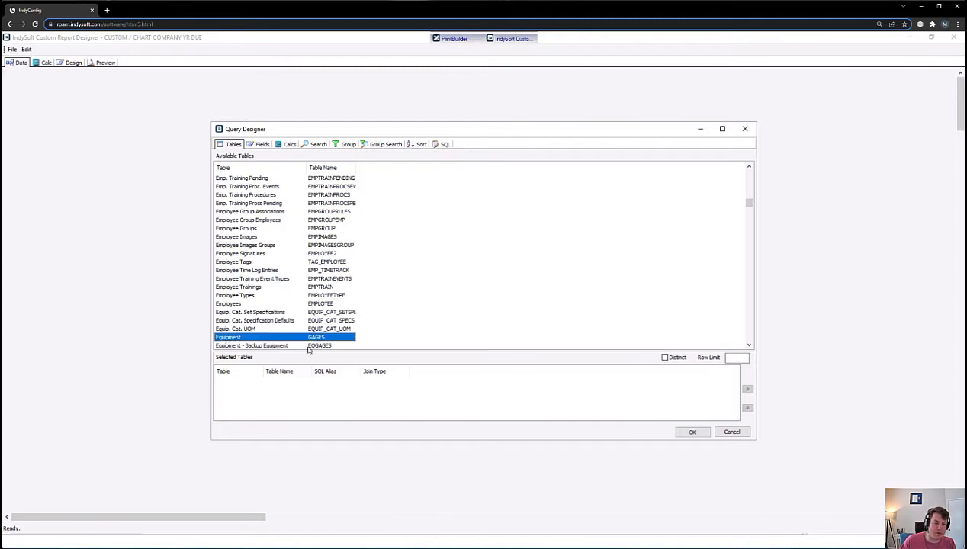
scroll(231, 305, "down", 3)
double_click(235, 264)
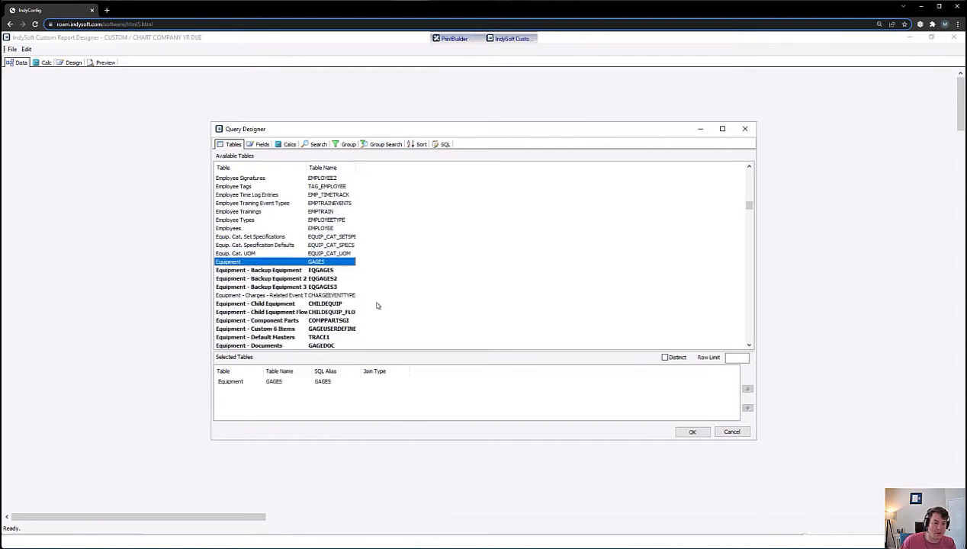
scroll(265, 296, "down", 4)
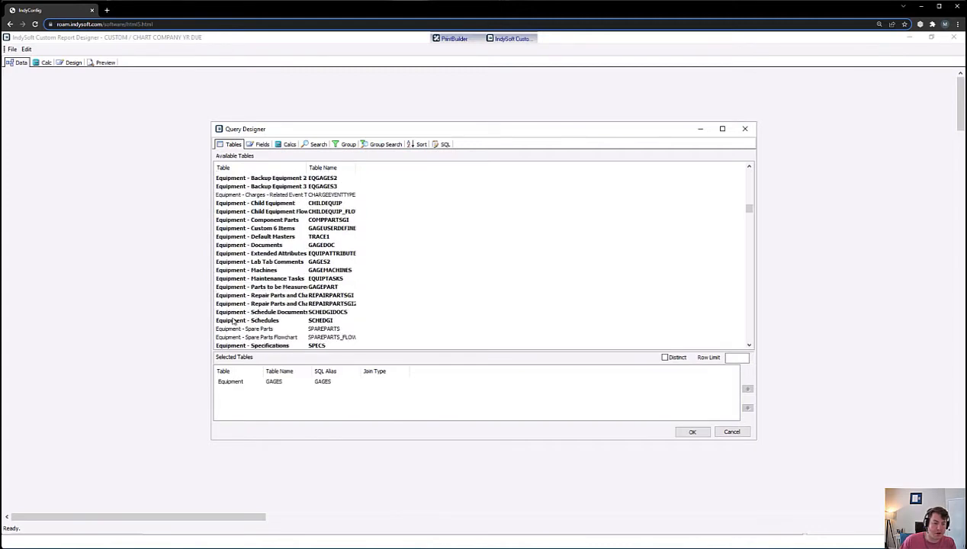
left_click(236, 321)
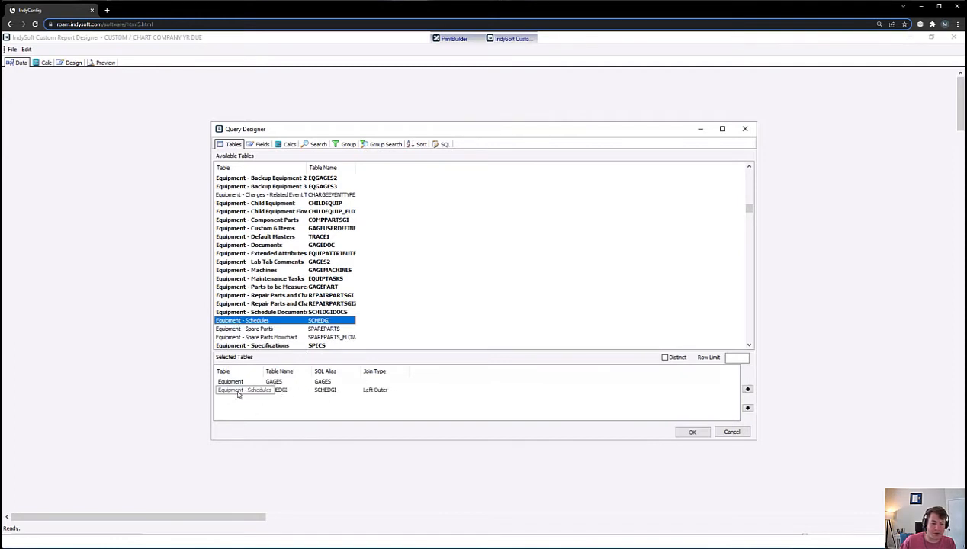
- Add a condition to the Equipment - Schedules join so that Schedule Type equals the expression 'CALIBRATION'
left_click(405, 392)
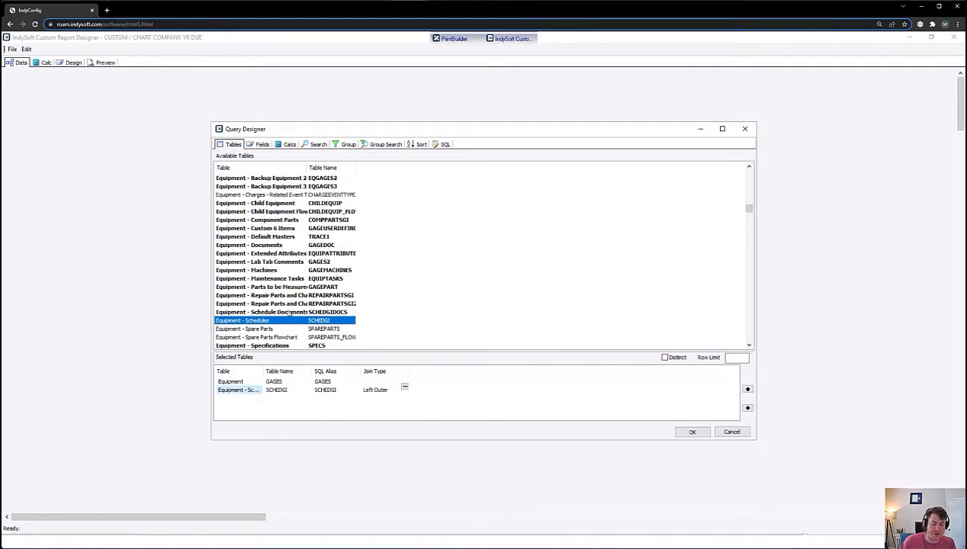
left_click(405, 387)
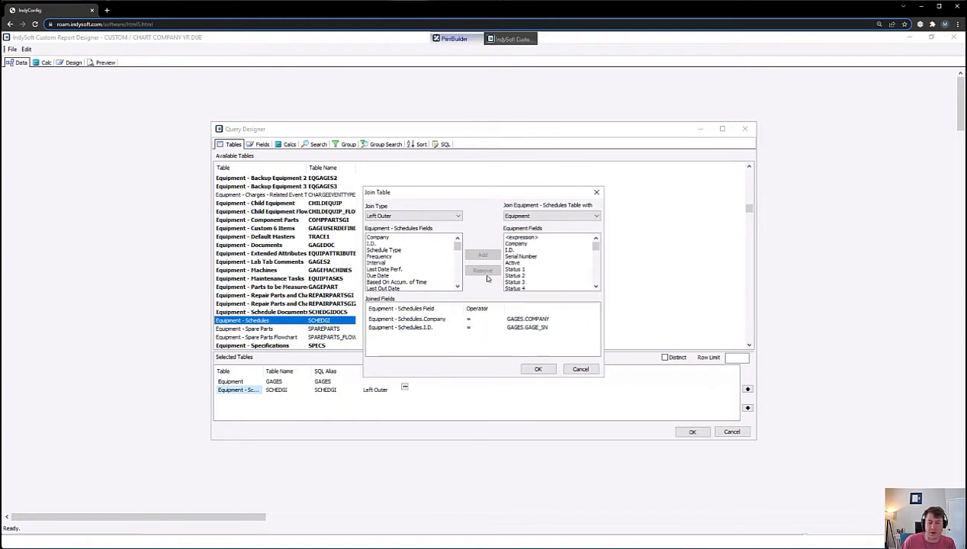
left_click(392, 251)
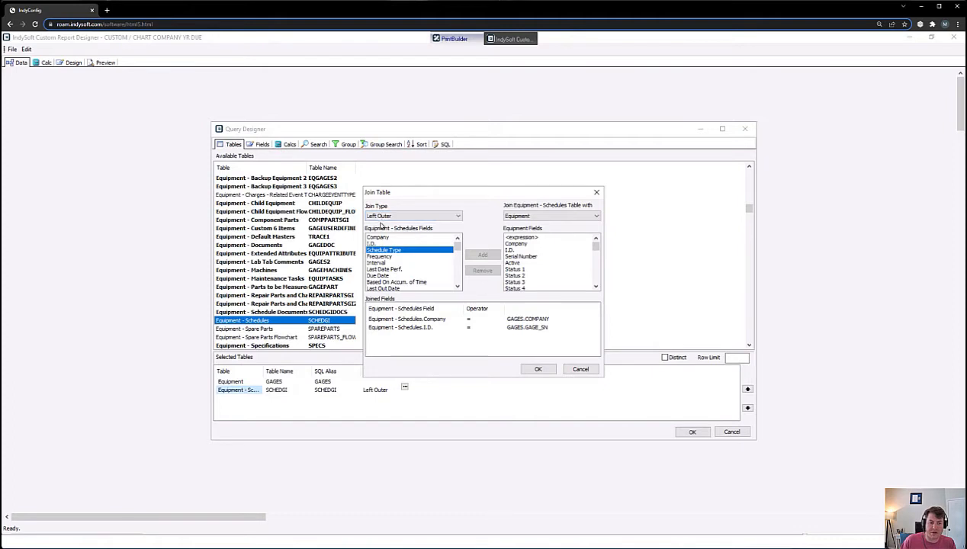
left_click(526, 238)
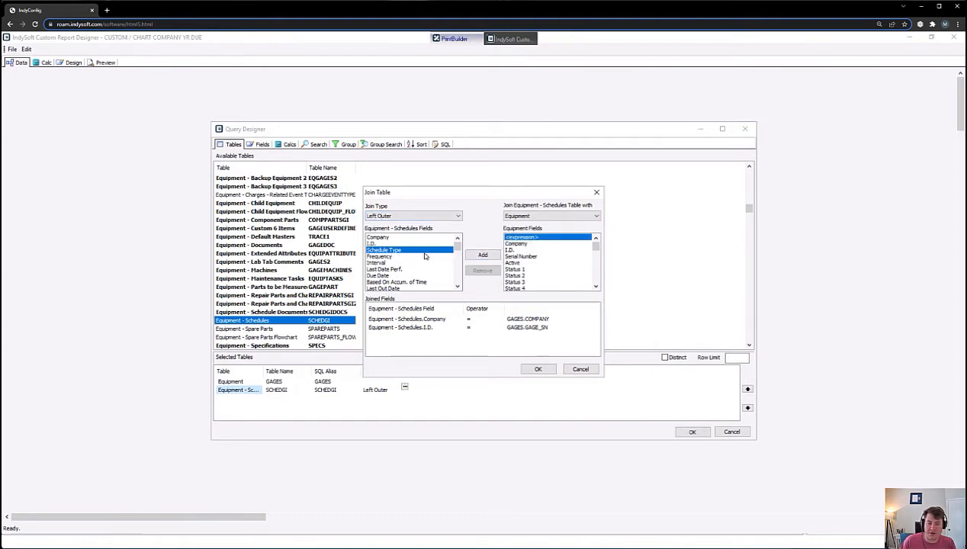
left_click(484, 256)
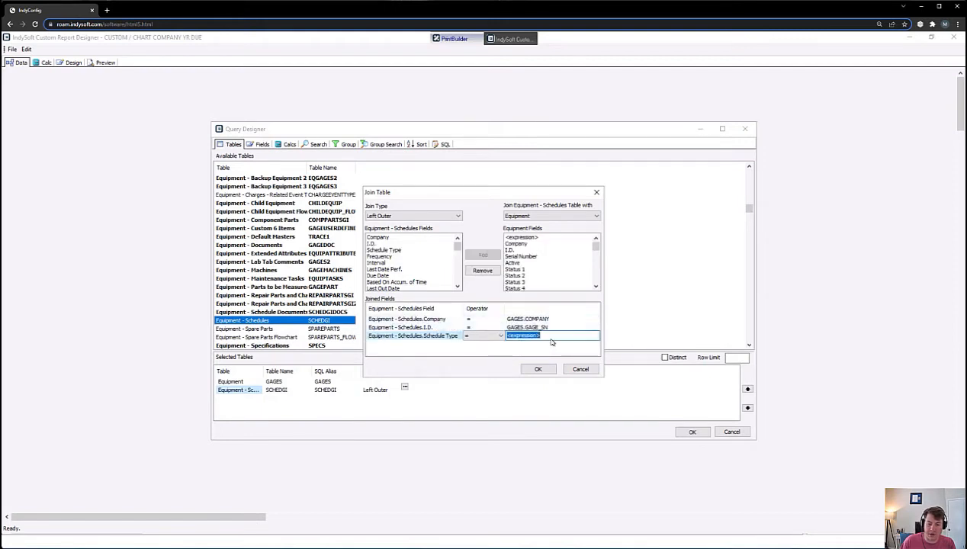
key("BackSpace")
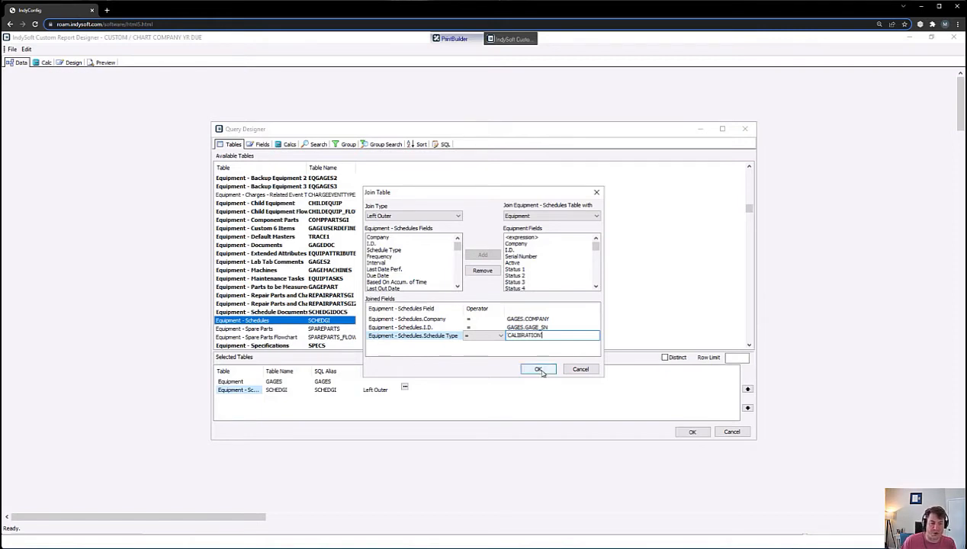
left_click(538, 369)
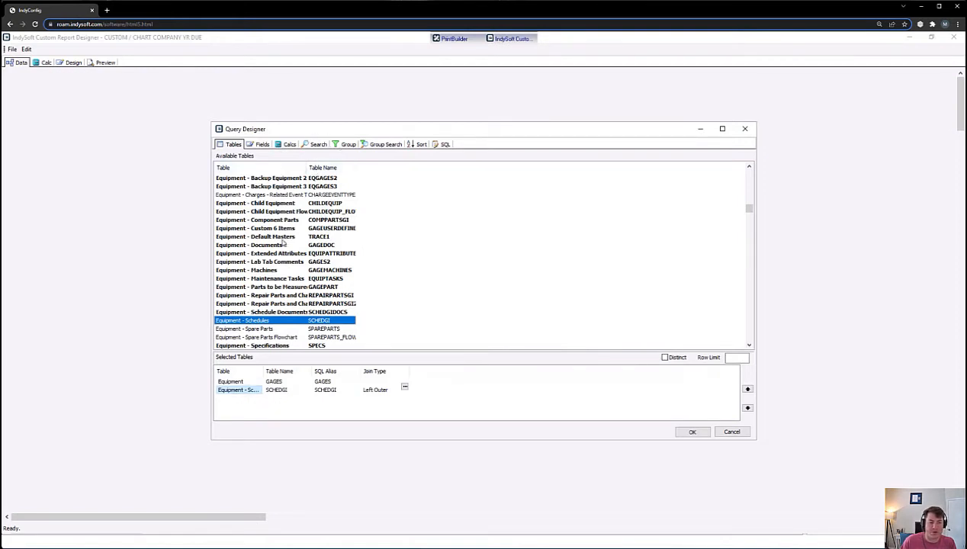
- Add the Company field from the Equipment table to the query's selected fields
left_click(261, 144)
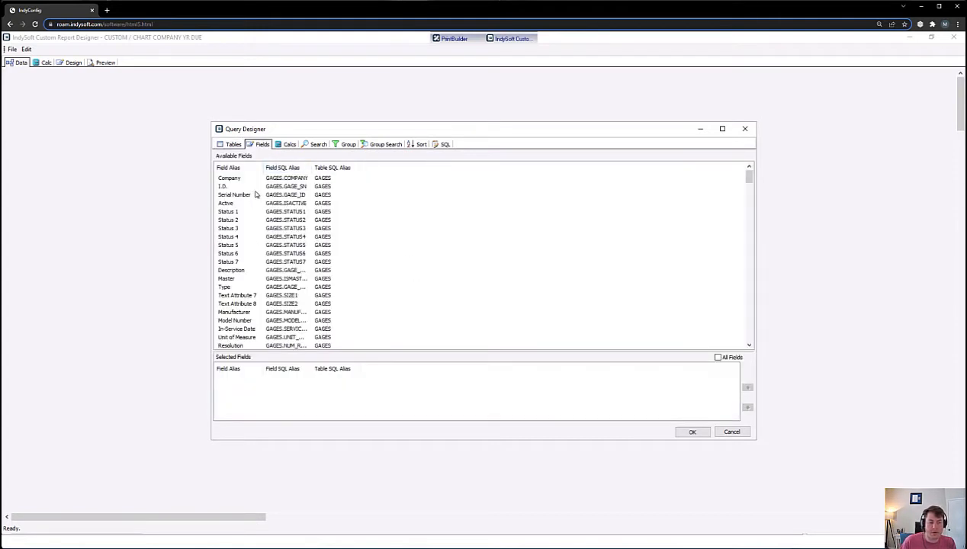
double_click(247, 180)
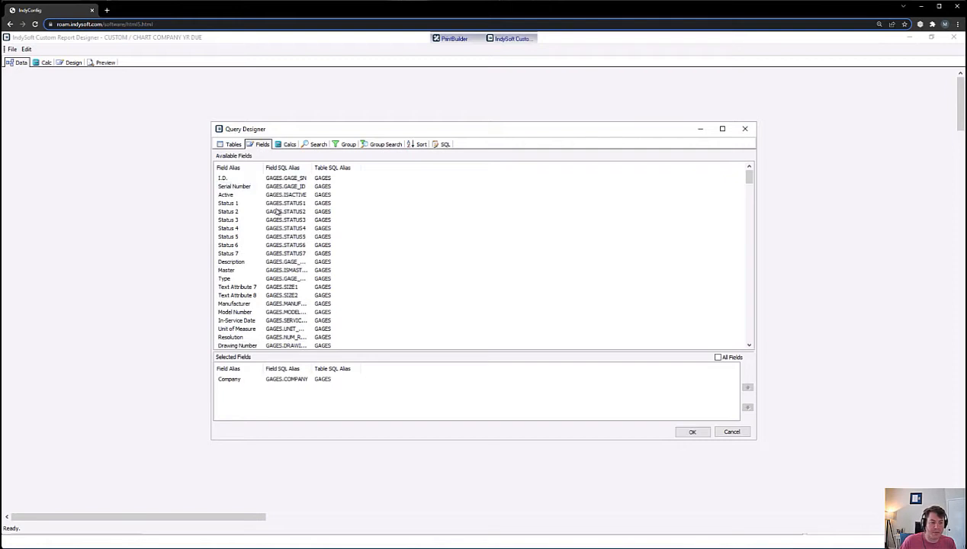
scroll(261, 243, "down", 6)
scroll(261, 243, "up", 6)
- Add a calculation on the equipment I.D. field and set its expression to COUNT(*)
left_click(290, 146)
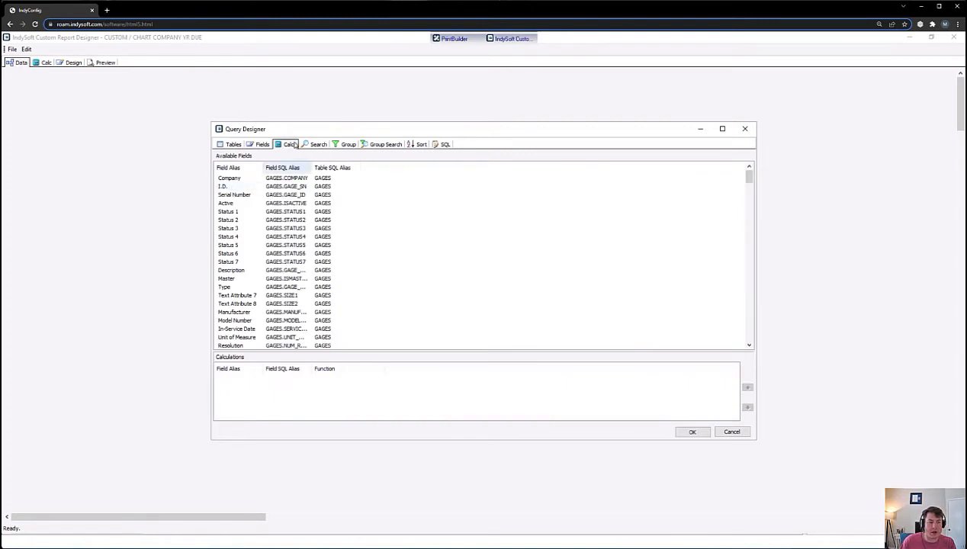
double_click(226, 186)
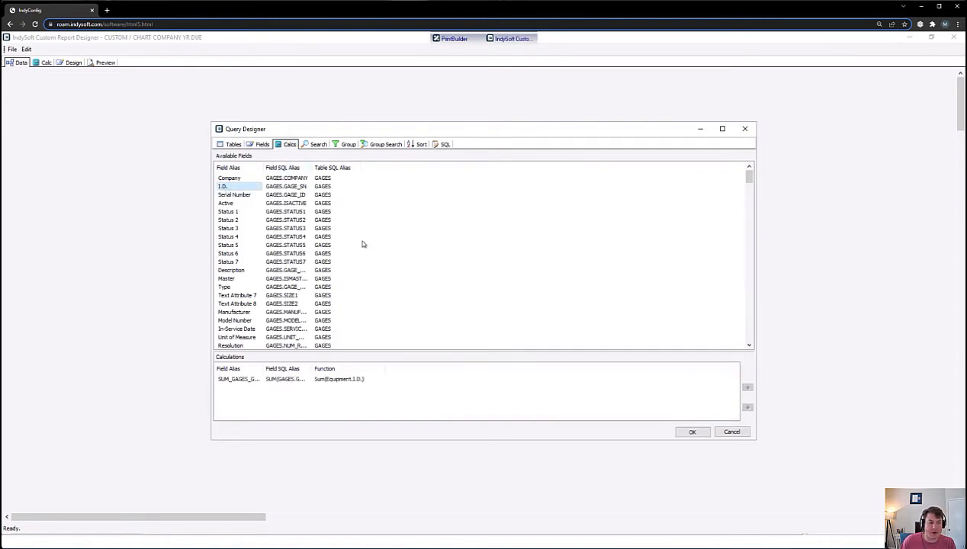
left_click(379, 379)
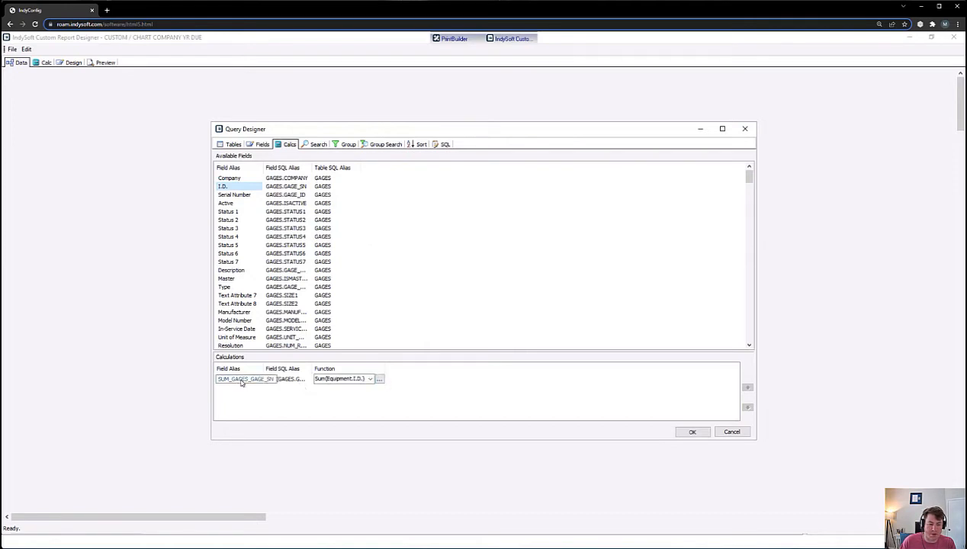
left_click(380, 379)
key("ctrl+a")
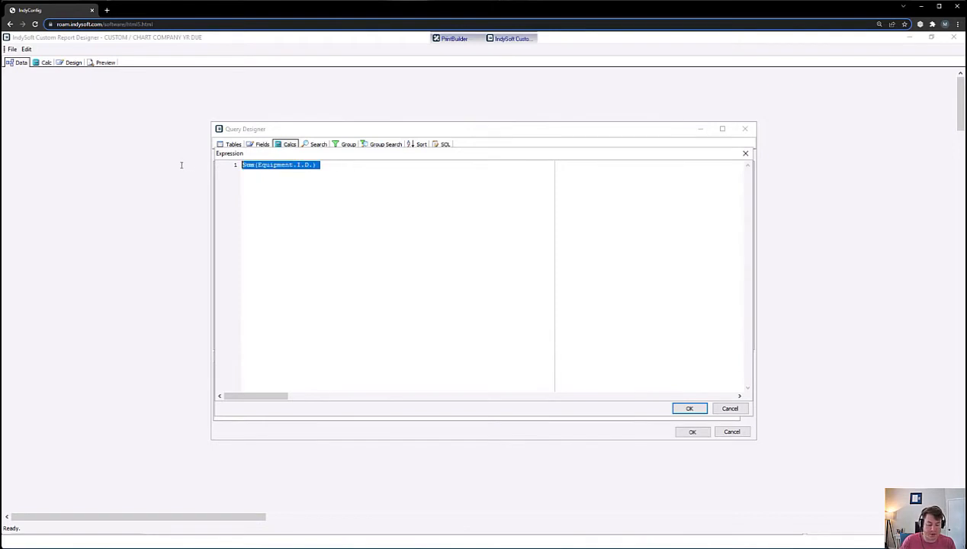
type("COUNT(*)")
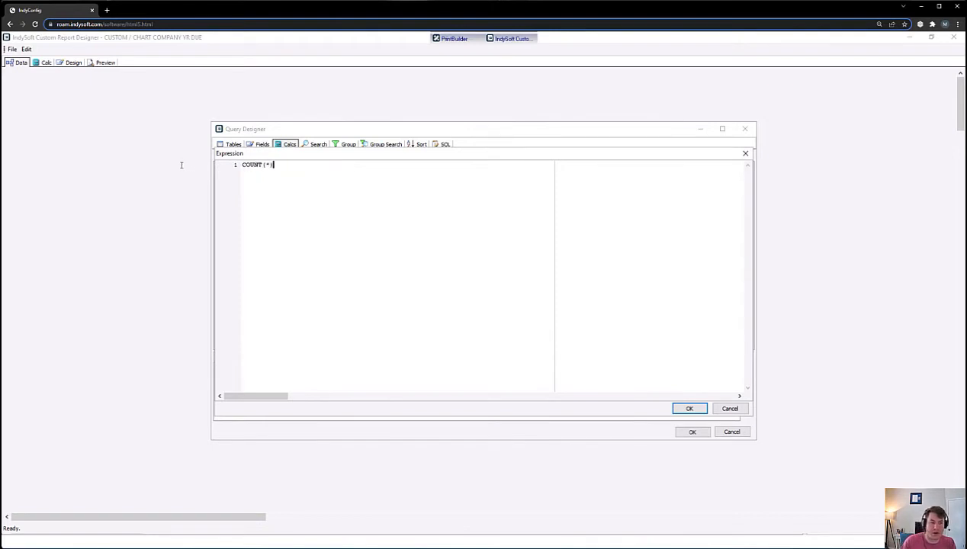
left_click(689, 408)
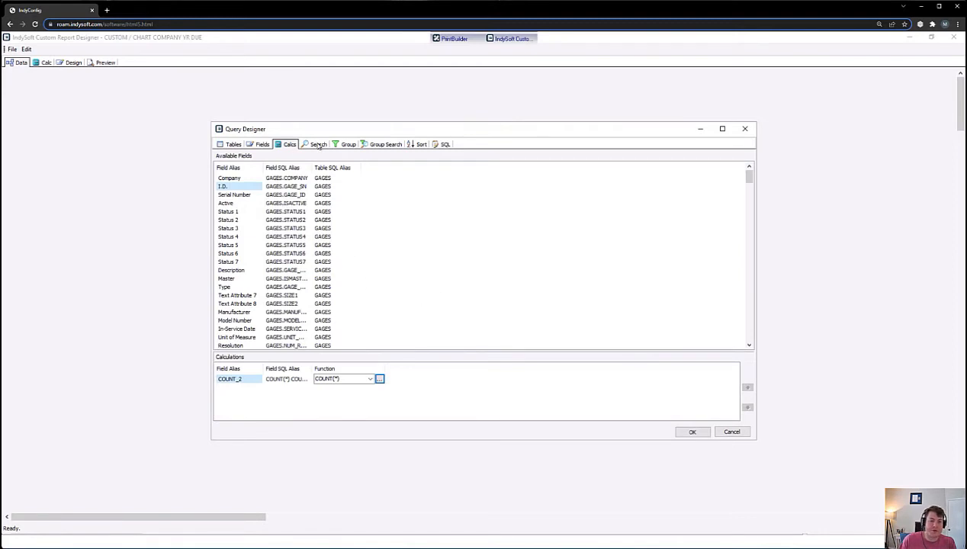
- Add a search criterion on the schedule's Due Date with operator Between and value GETDATE(),GETDATE()+365
left_click(319, 145)
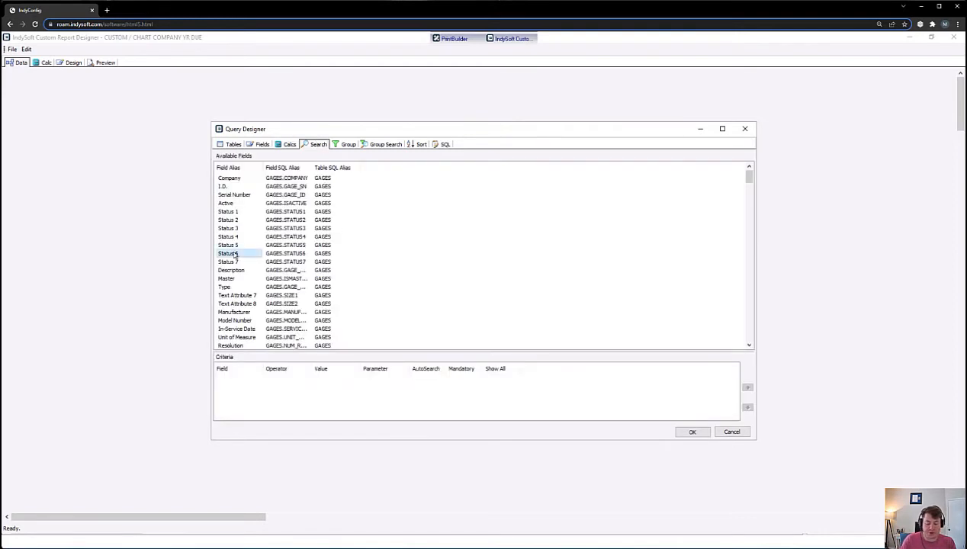
type("due")
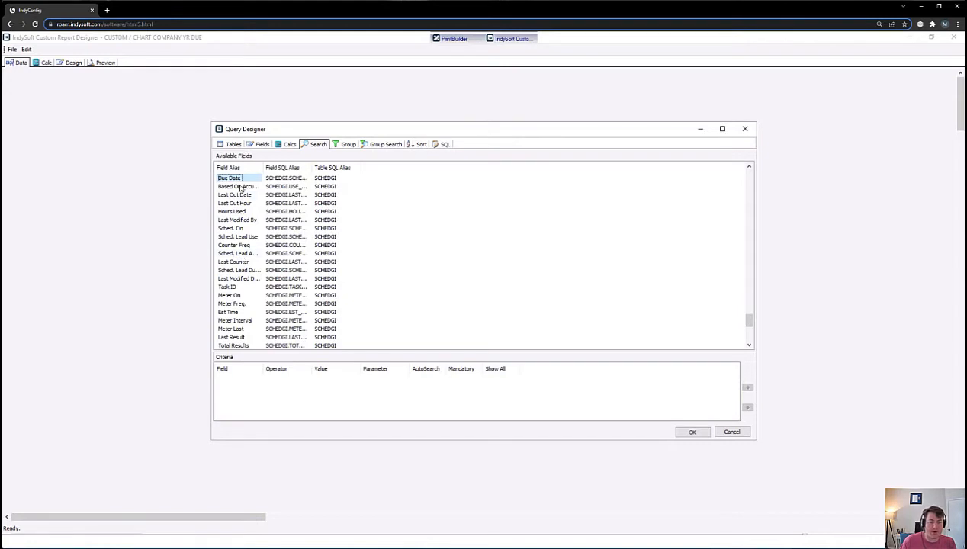
left_click_drag(232, 180, 308, 363)
left_click(278, 379)
left_click(286, 381)
scroll(289, 410, "down", 2)
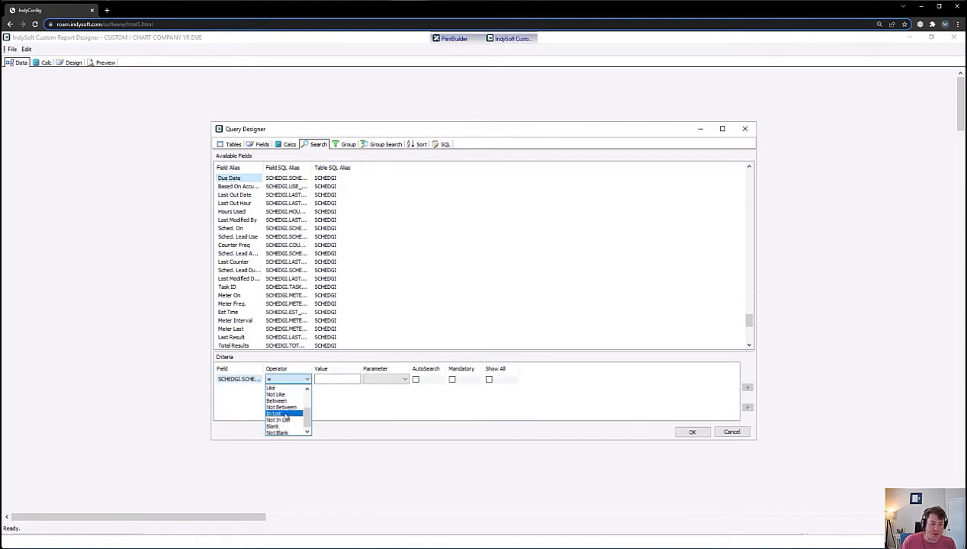
left_click(276, 400)
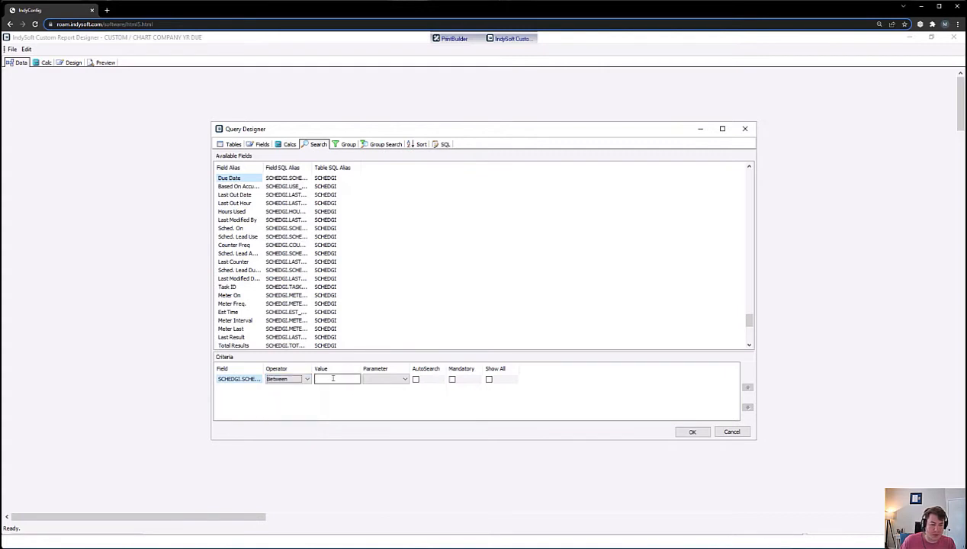
left_click(332, 378)
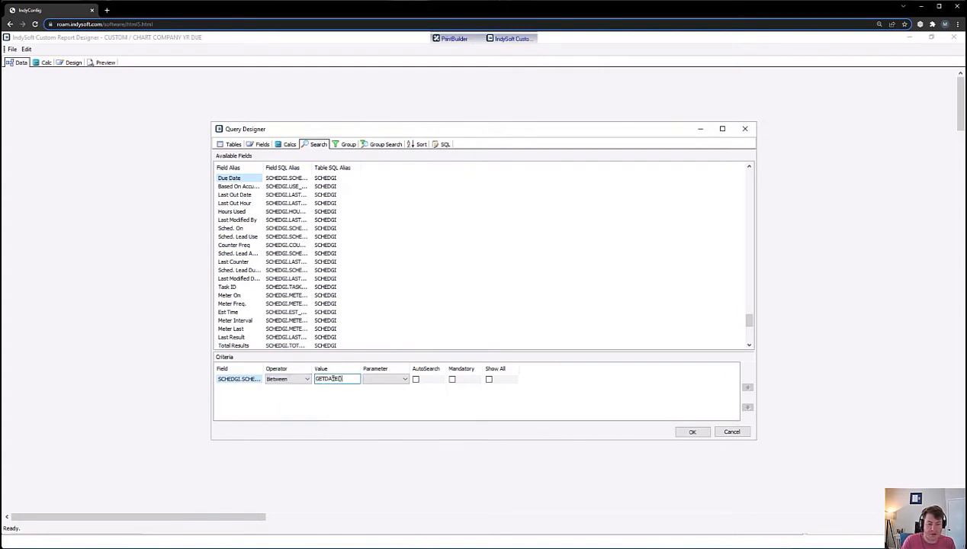
type("GETDATE(),GETDATE()+")
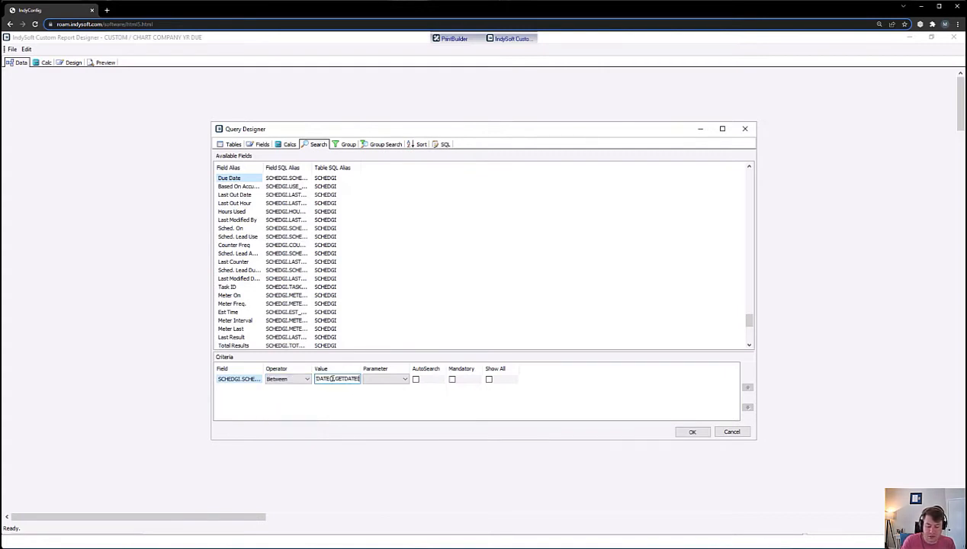
type("365")
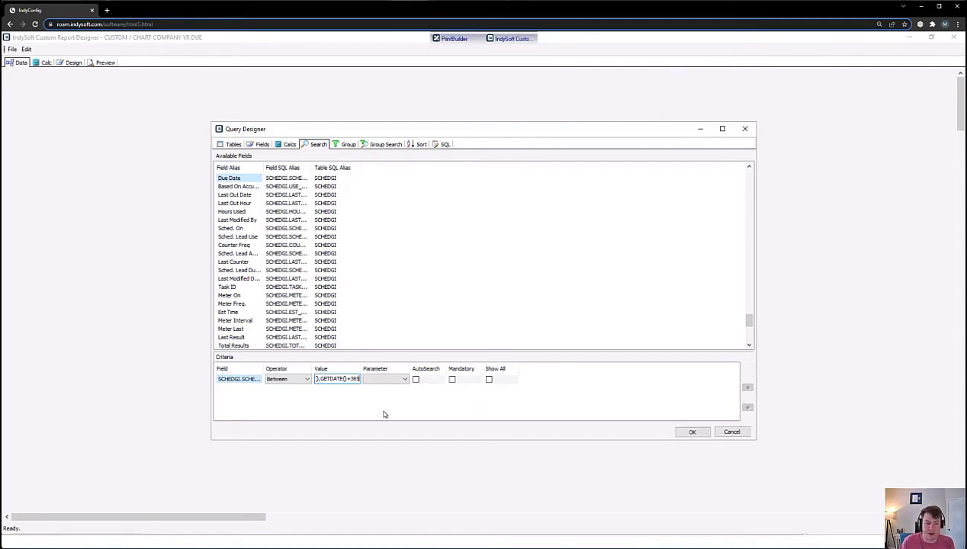
- Group the query by the equipment Company field and sort it by Company as well
left_click(362, 400)
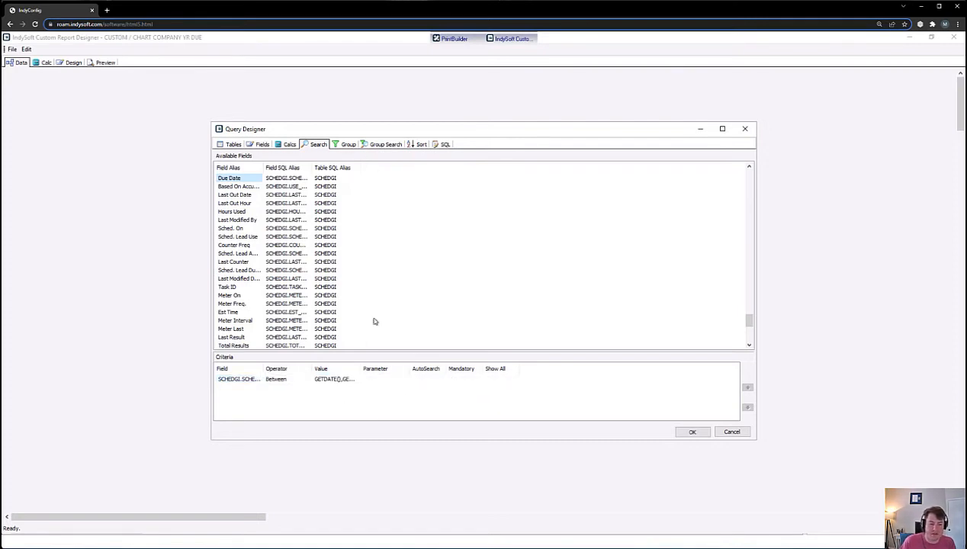
left_click(349, 145)
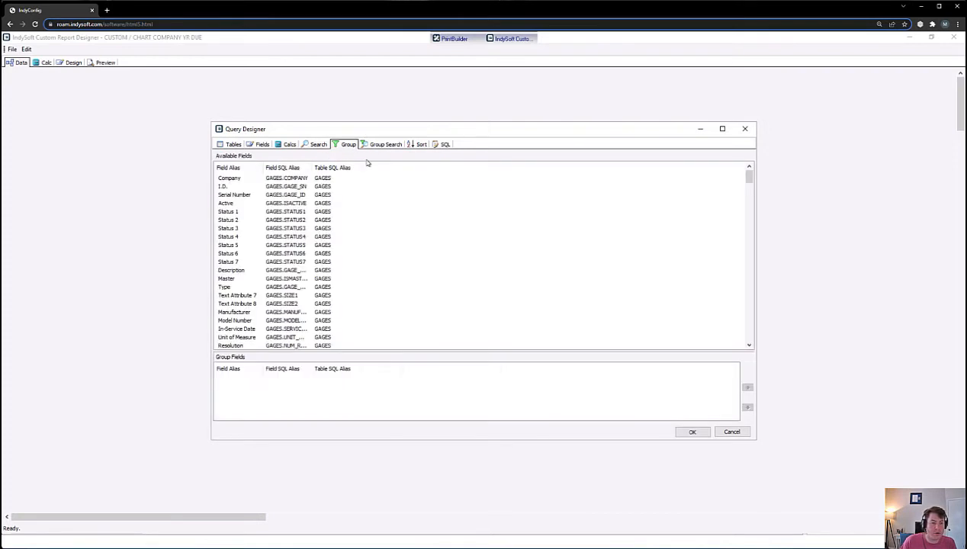
double_click(234, 179)
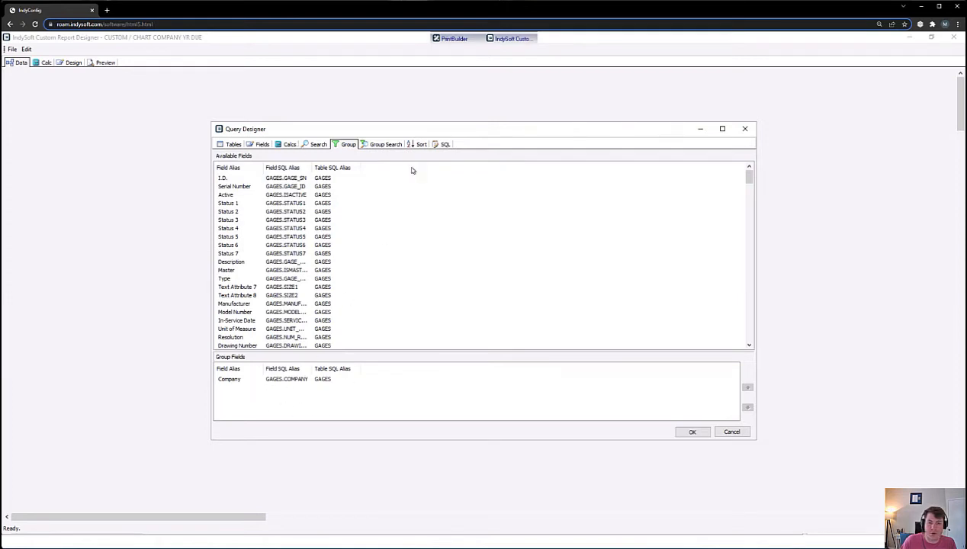
left_click(419, 145)
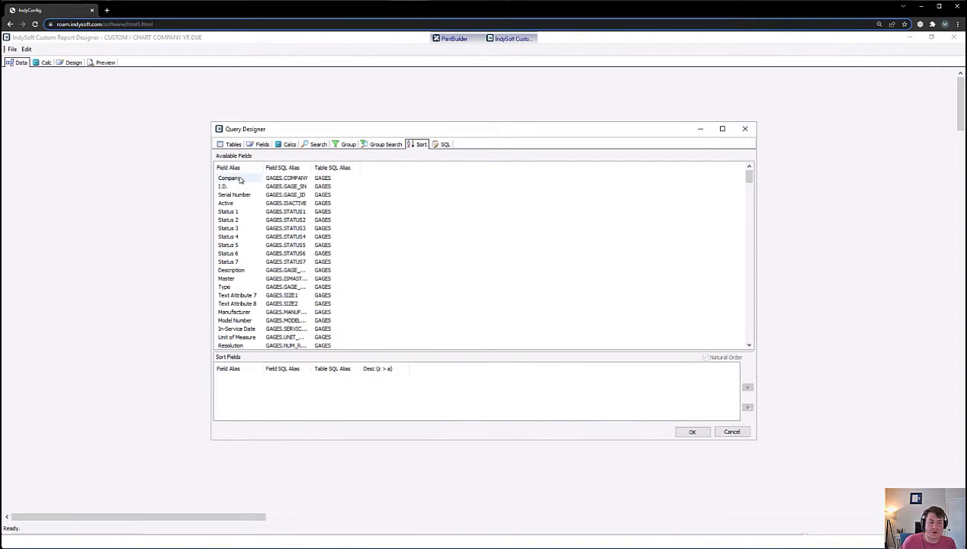
double_click(238, 179)
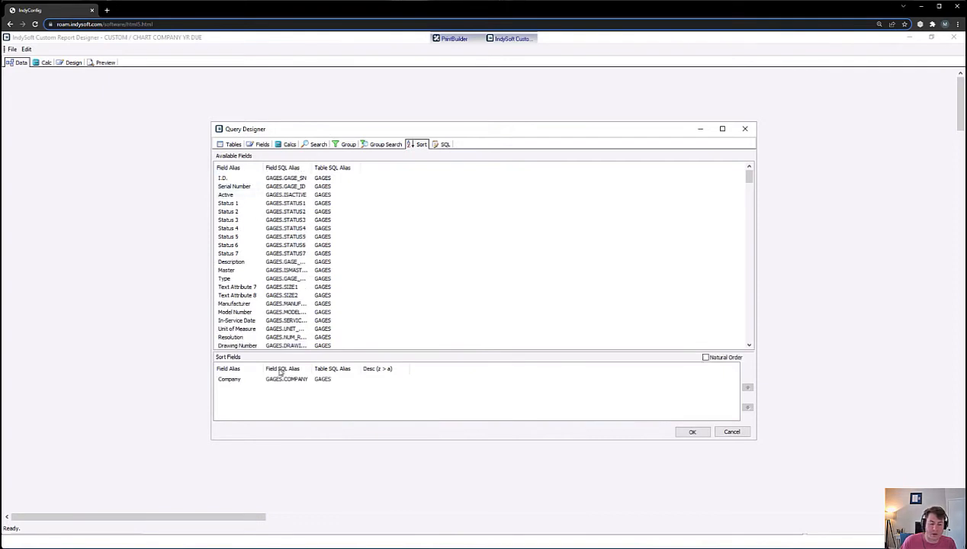
- Accept the query design and preview the data returned by the Equipment query
left_click(692, 433)
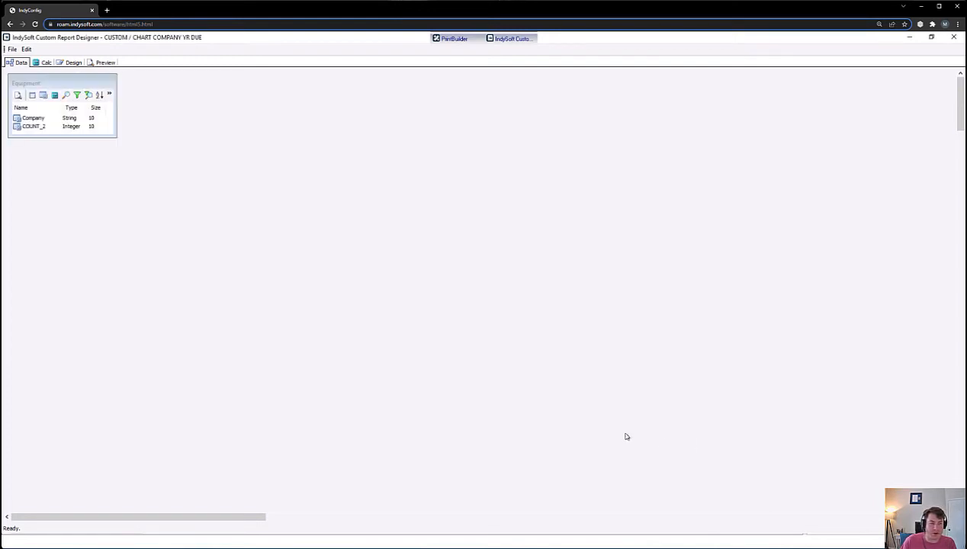
left_click(19, 96)
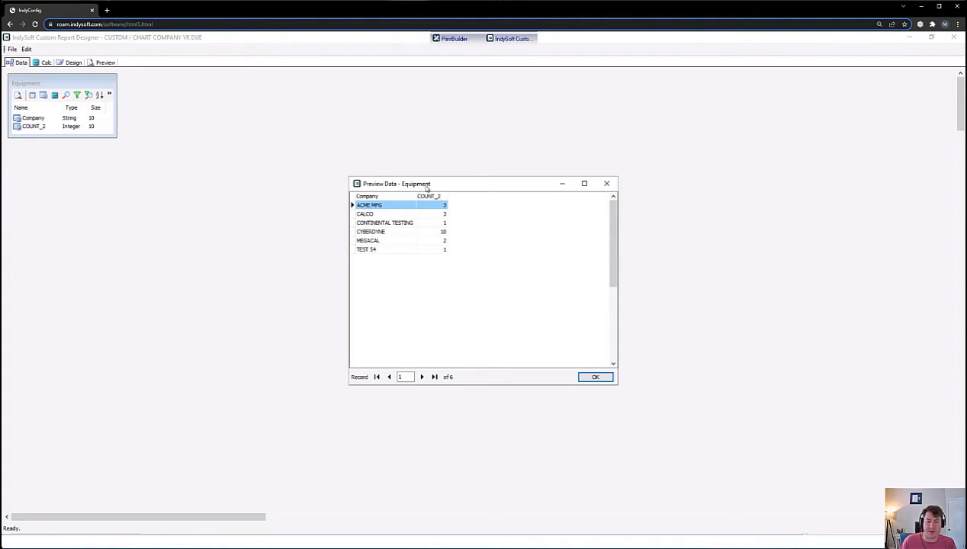
left_click(594, 377)
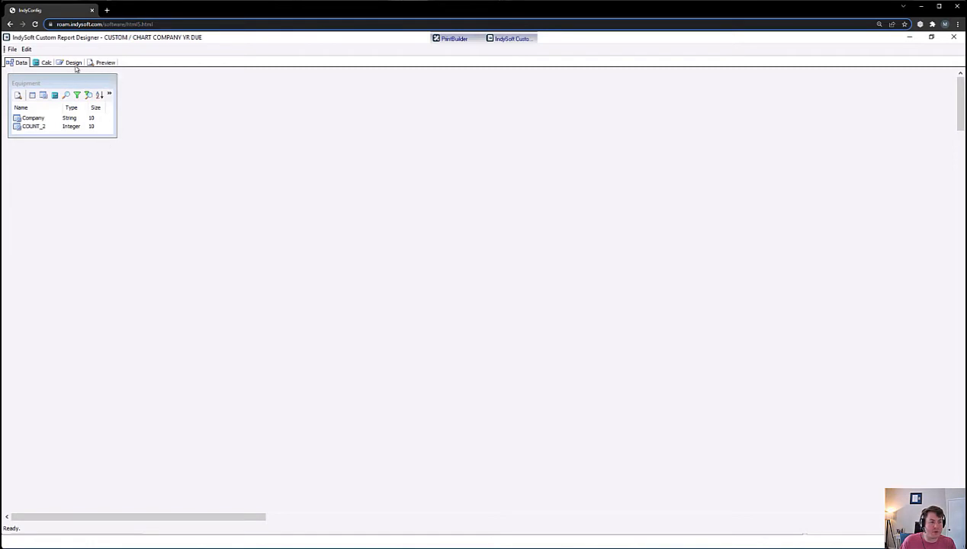
- Collapse the Detail, Footer and Header bands of the report layout to zero height
left_click(73, 62)
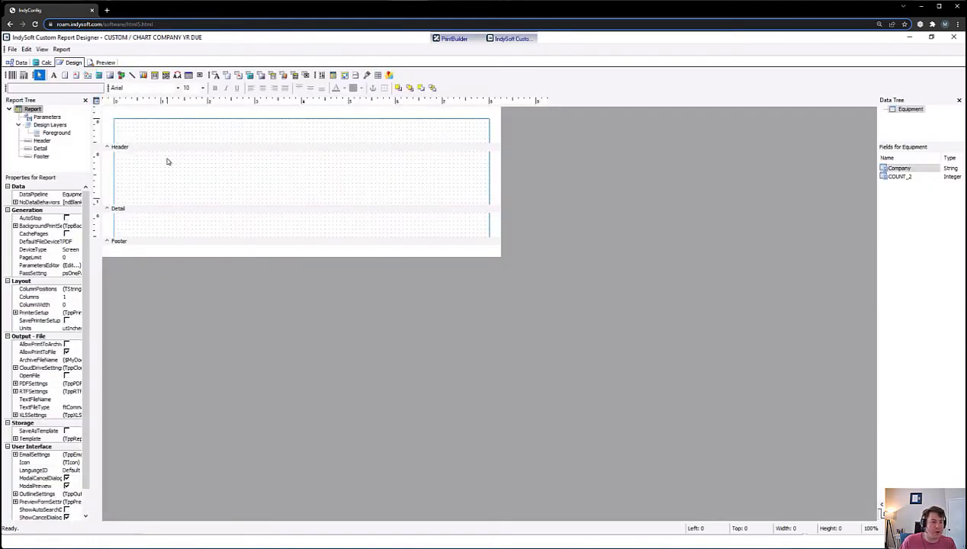
left_click_drag(184, 210, 179, 147)
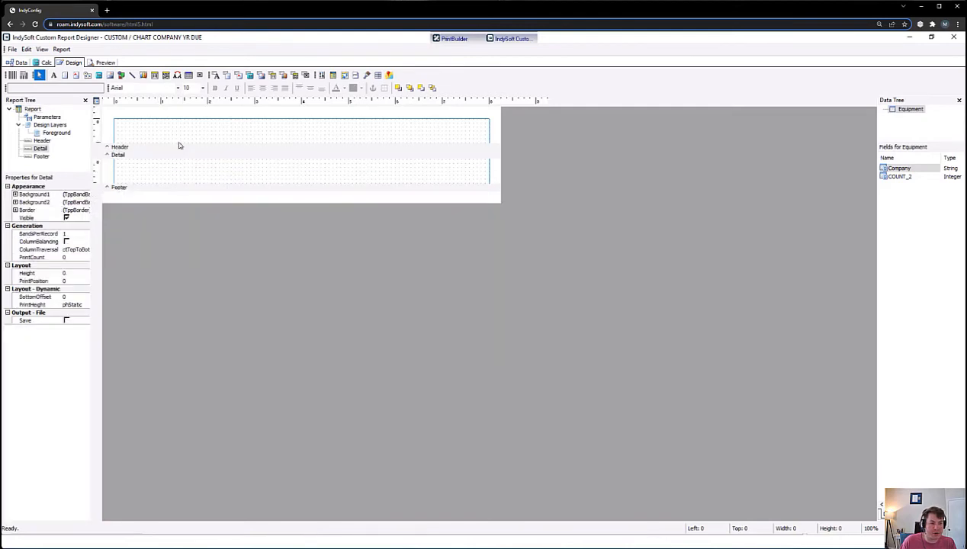
left_click_drag(180, 183, 179, 112)
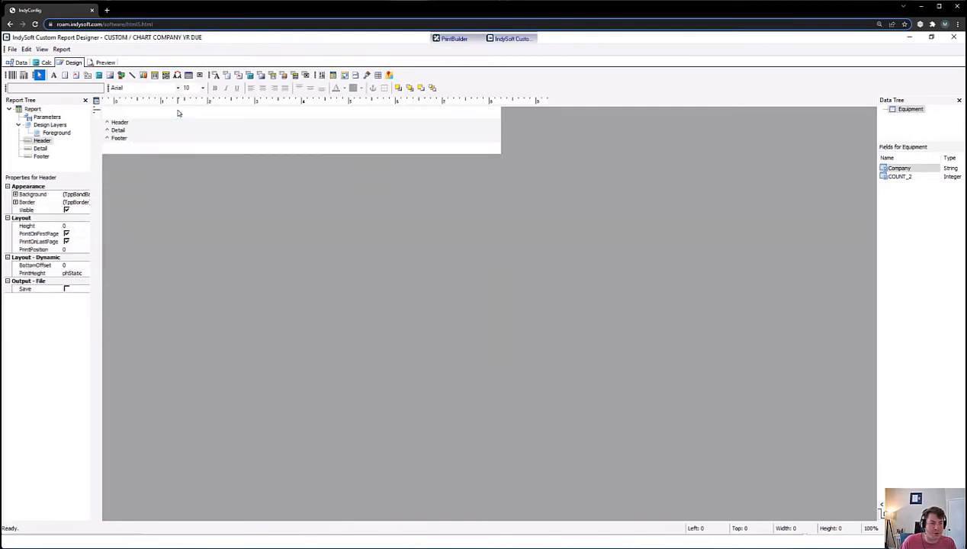
- Add a Summary band to the report and enlarge it to a height of about 5.02 inches
left_click(61, 49)
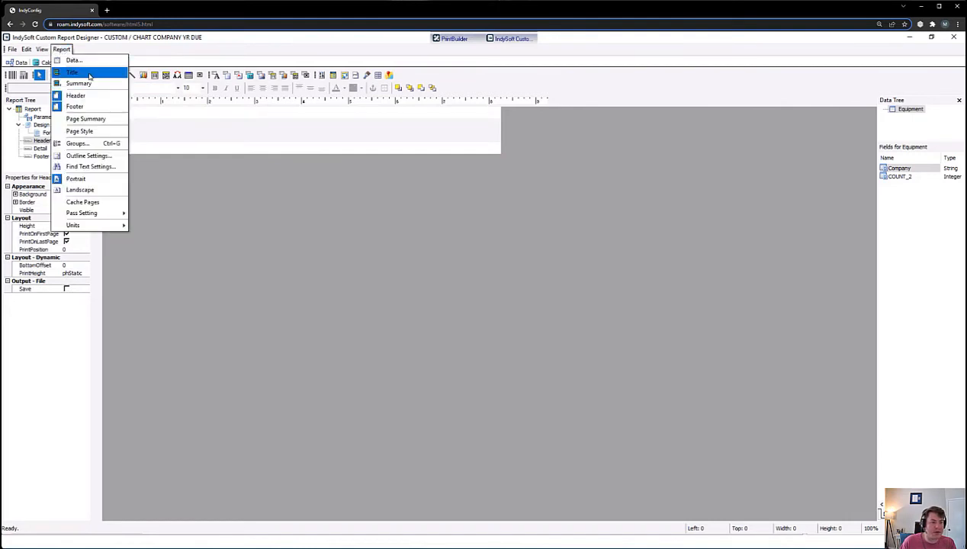
left_click(79, 83)
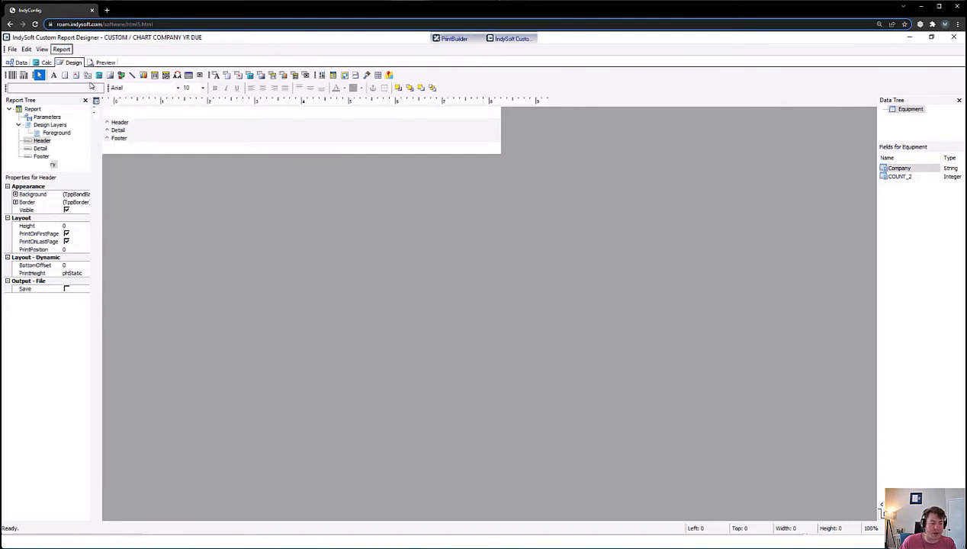
left_click_drag(283, 266, 300, 312)
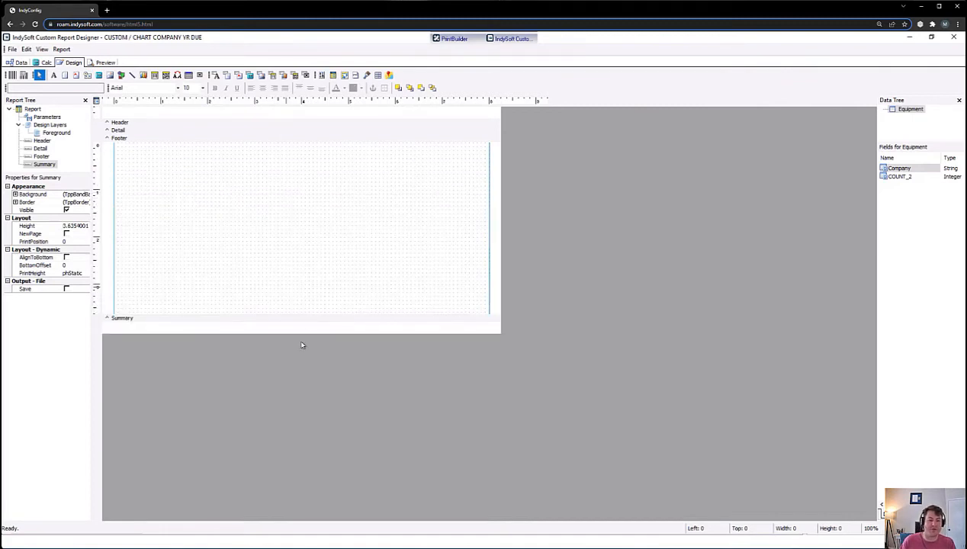
left_click_drag(316, 377, 315, 379)
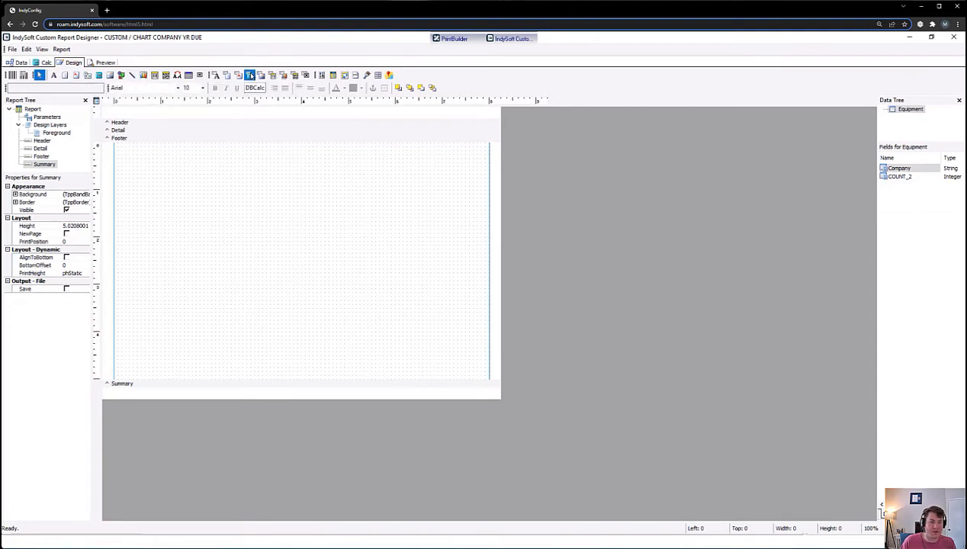
- Place a DPTeeChart at the Summary band's upper-left corner and enlarge it to about 7.89 by 3.80 inches
left_click(283, 75)
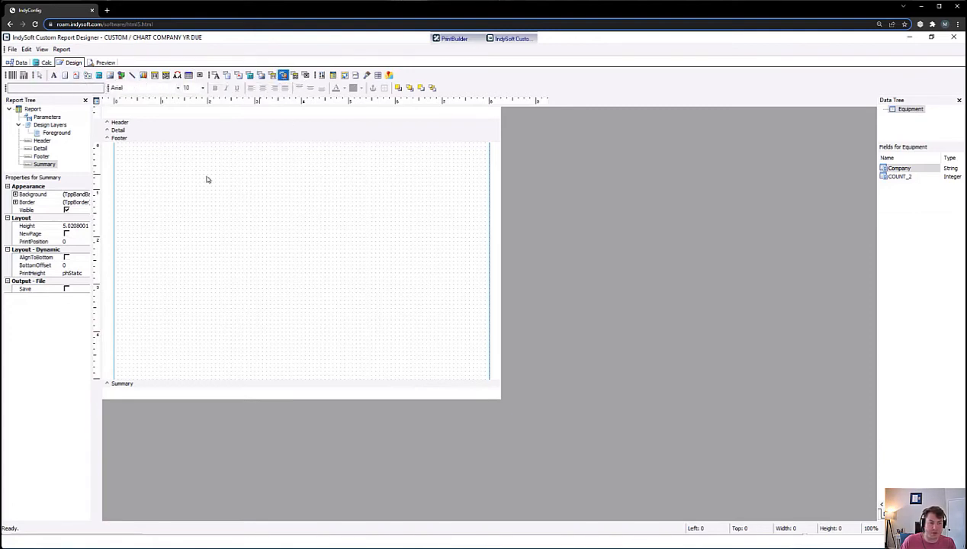
left_click(119, 156)
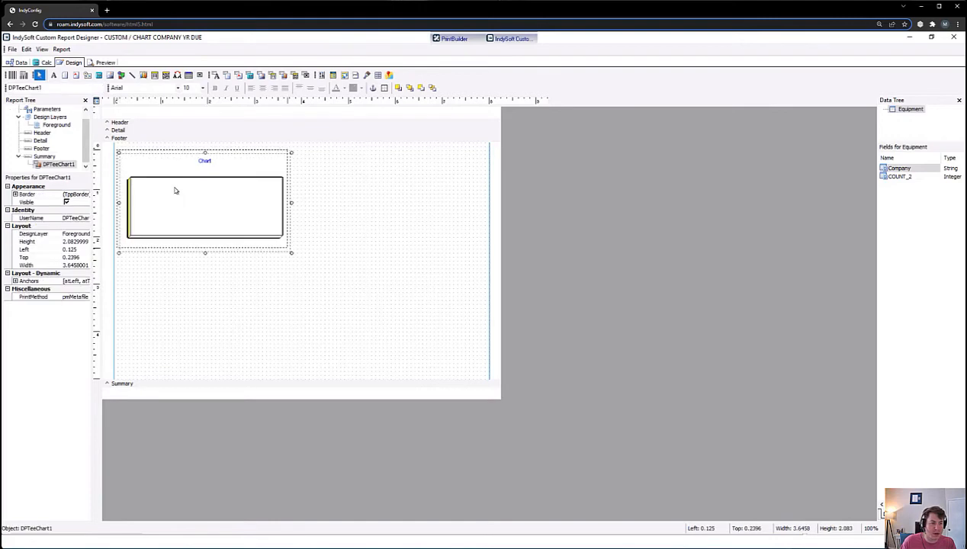
left_click_drag(174, 187, 170, 178)
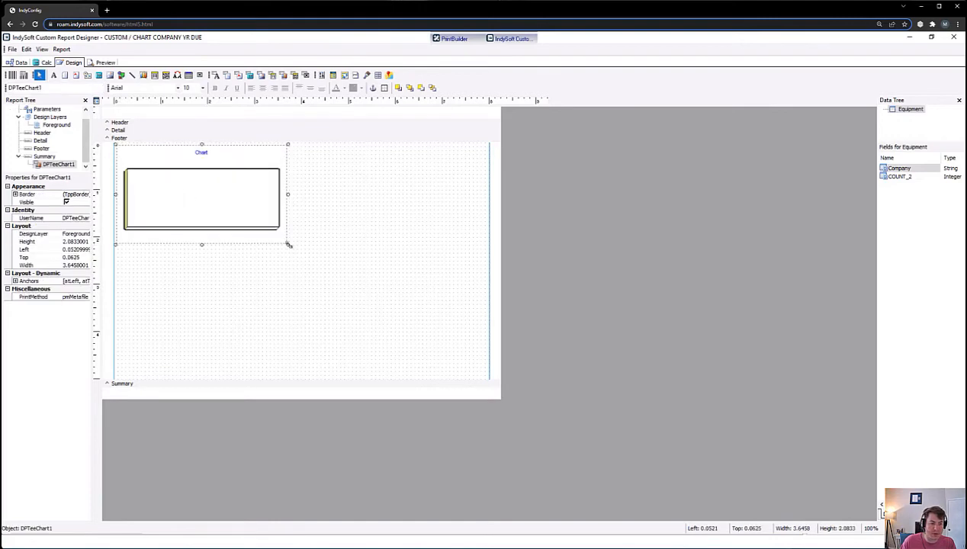
left_click_drag(288, 244, 487, 326)
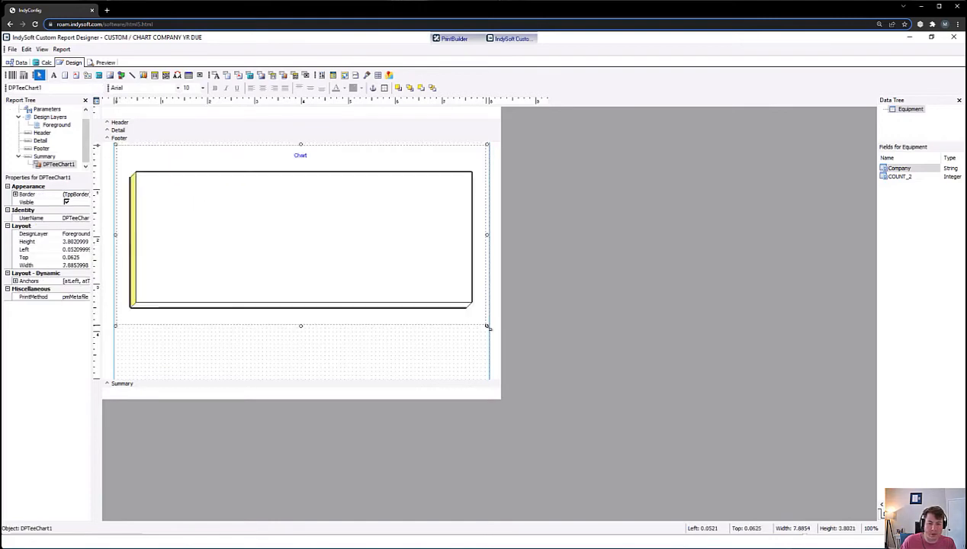
- Edit the chart and add a Bar series to it with 3D turned off
right_click(318, 218)
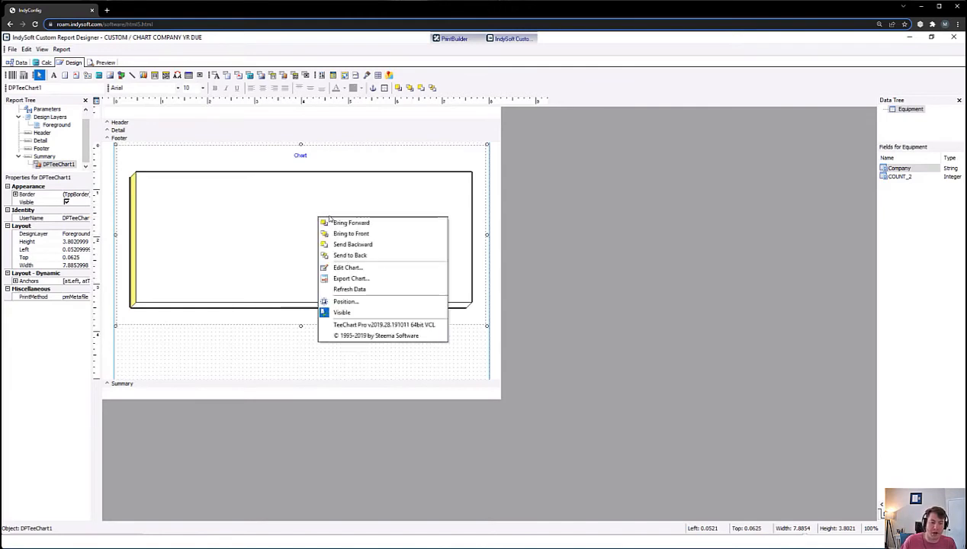
left_click(388, 271)
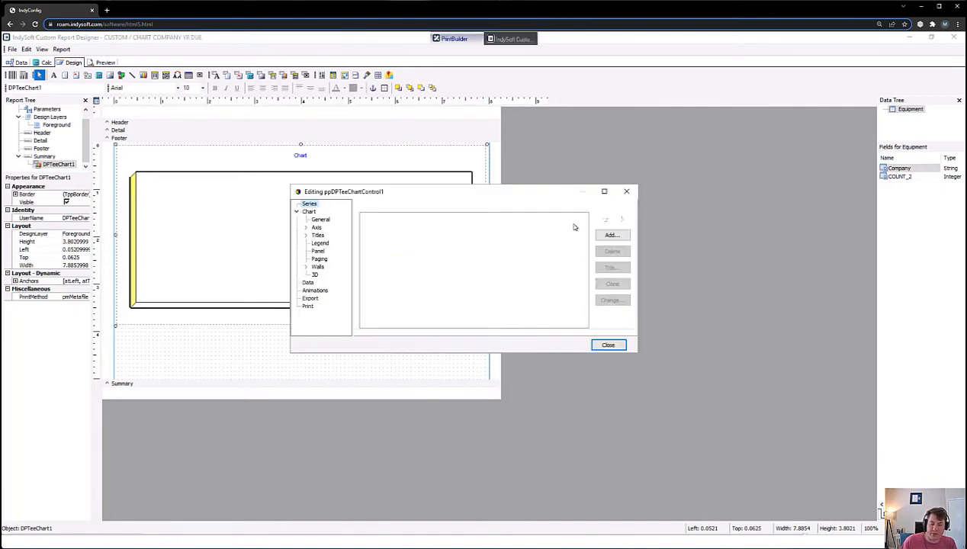
left_click(611, 236)
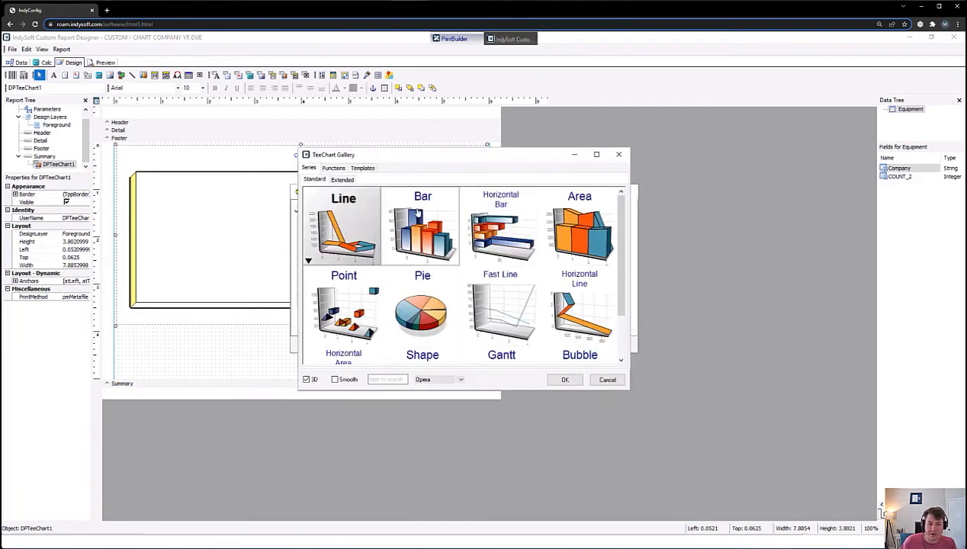
left_click(440, 210)
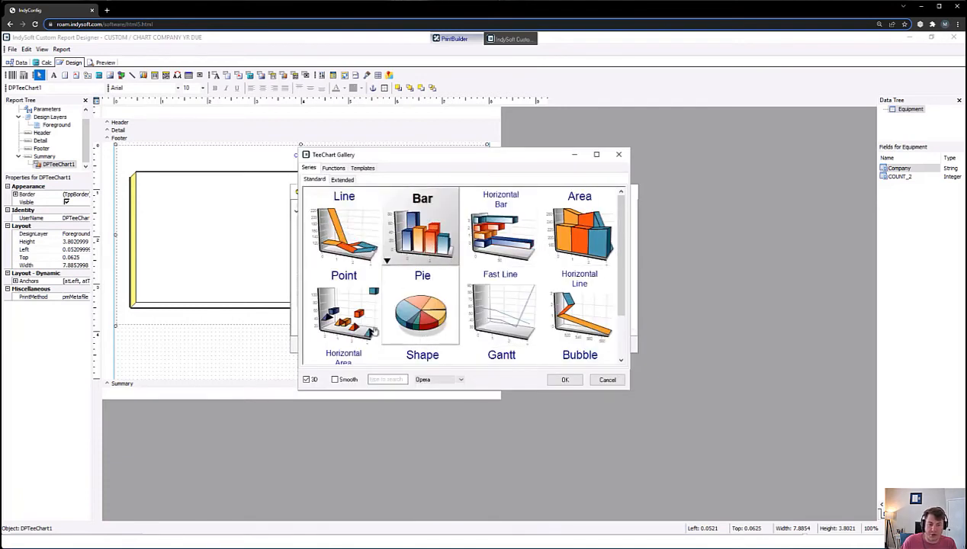
left_click(308, 381)
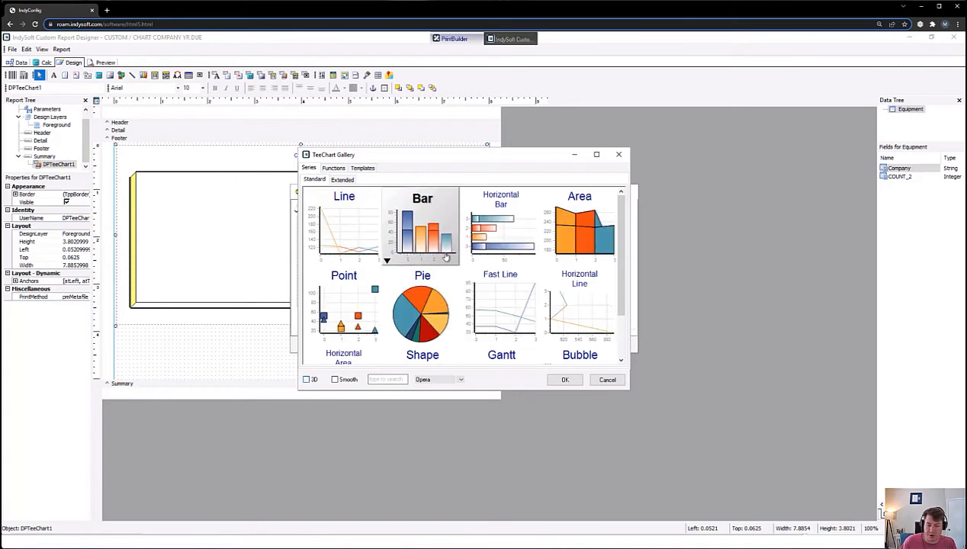
left_click(565, 380)
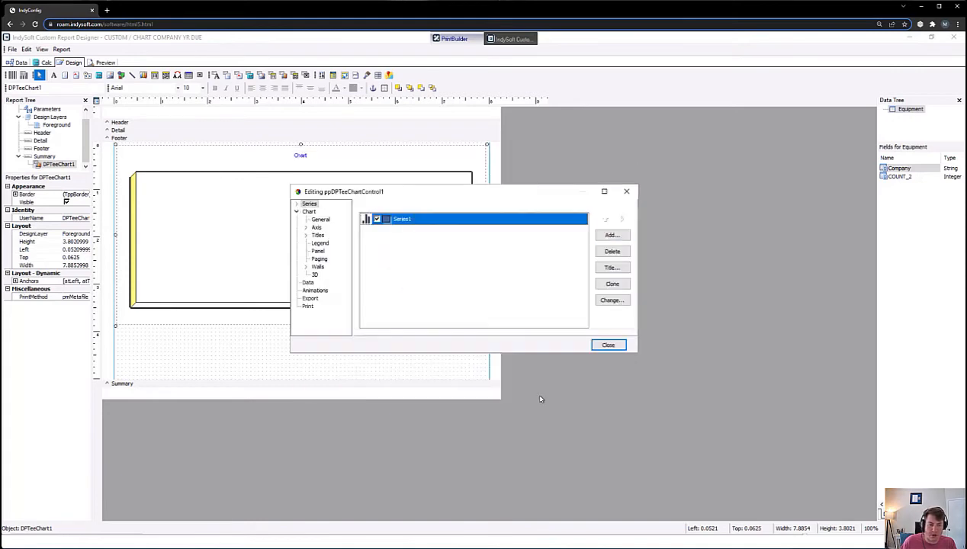
- Set the bar series' data source to Data Pipeline and choose the Equipment pipeline
left_click(297, 206)
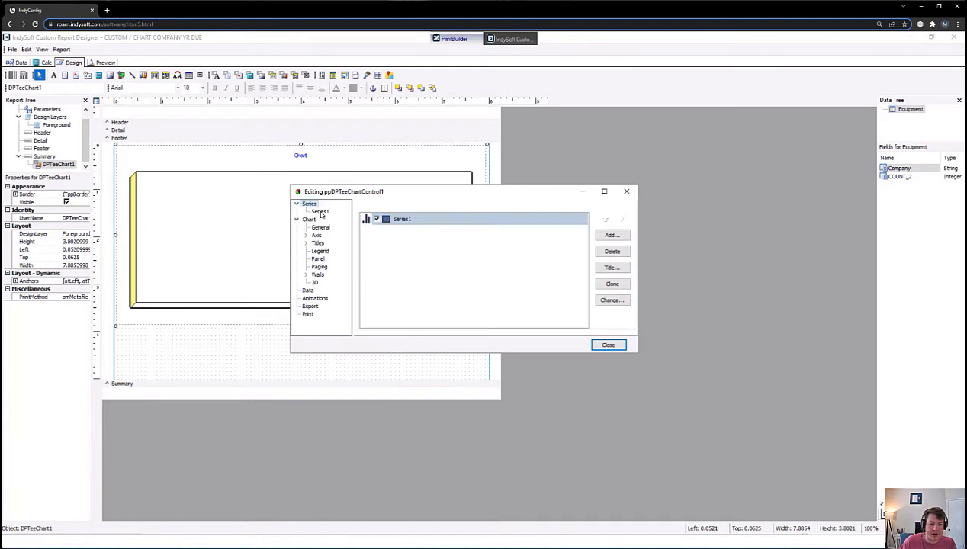
left_click(320, 212)
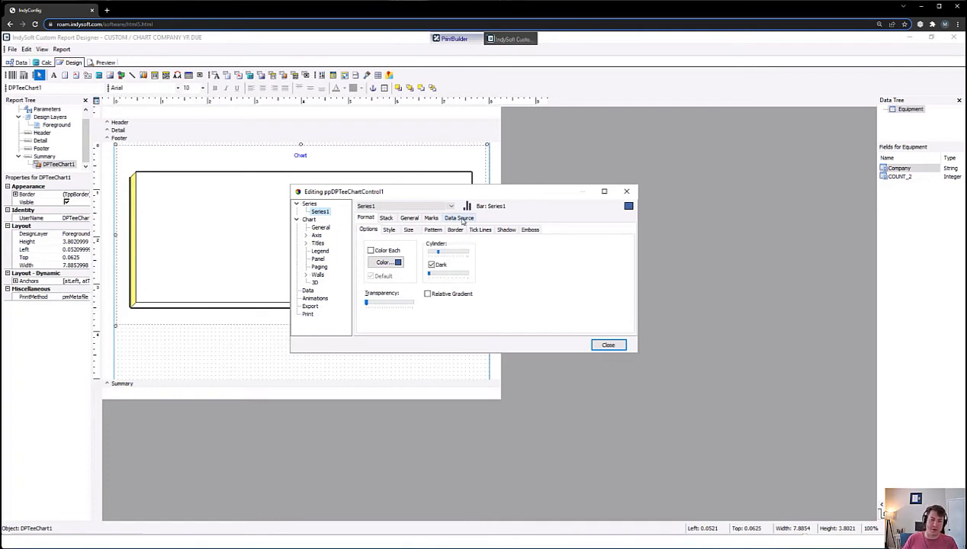
left_click(460, 219)
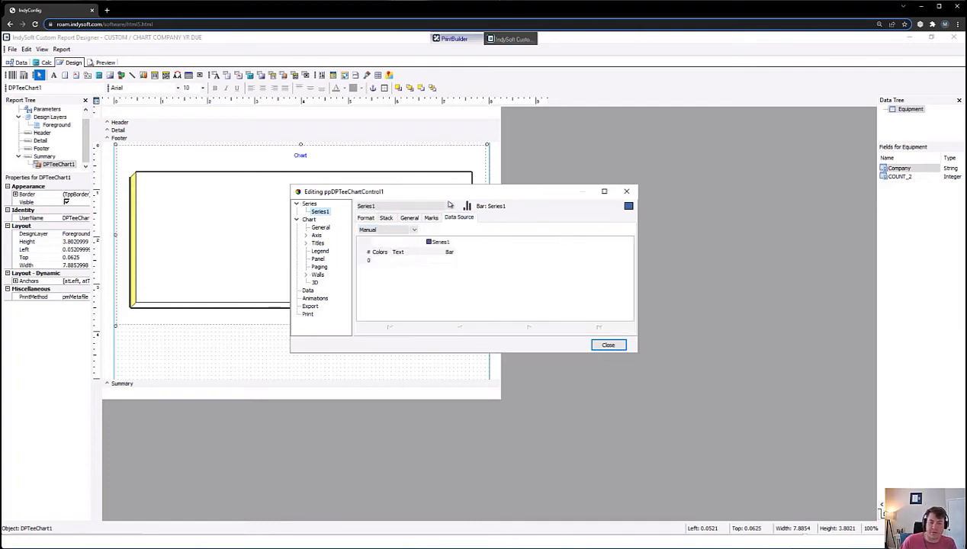
left_click(415, 230)
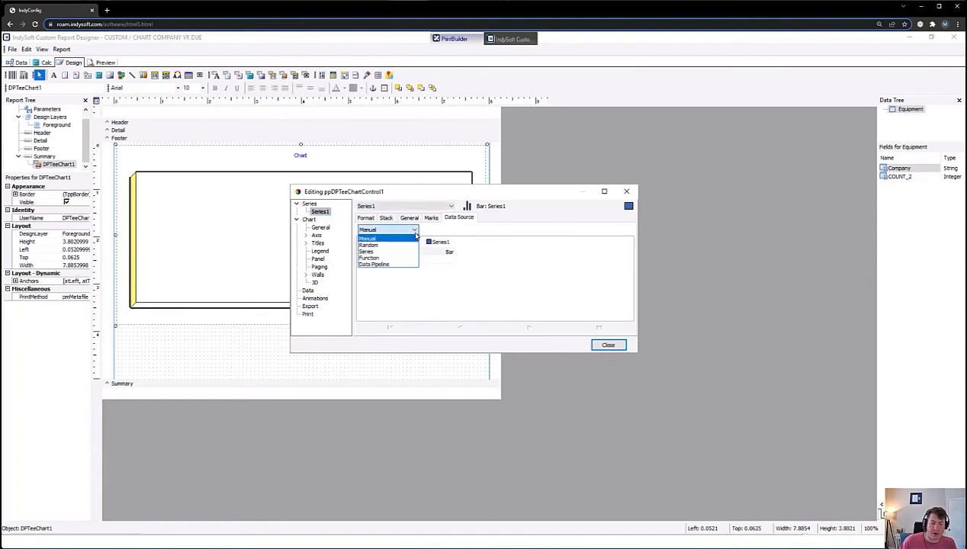
left_click(383, 264)
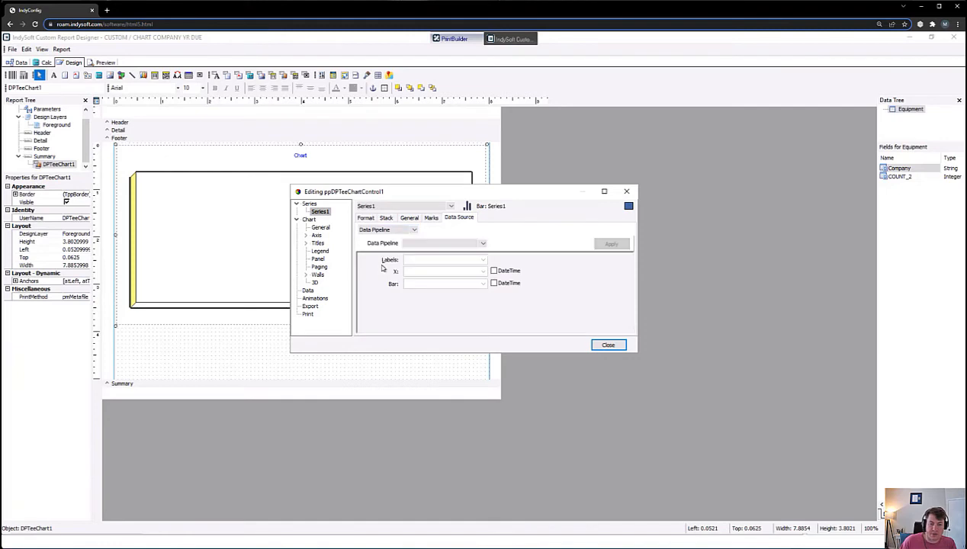
left_click(483, 243)
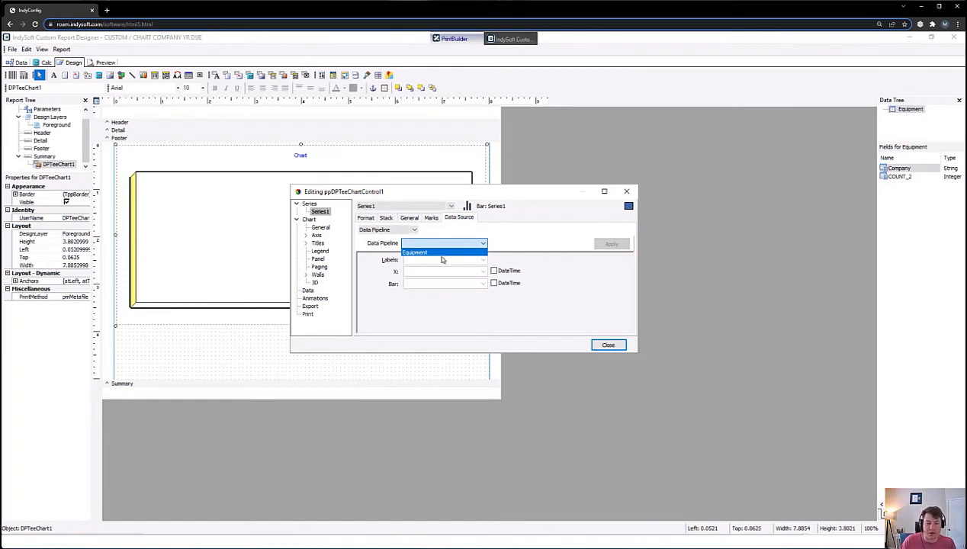
left_click(443, 254)
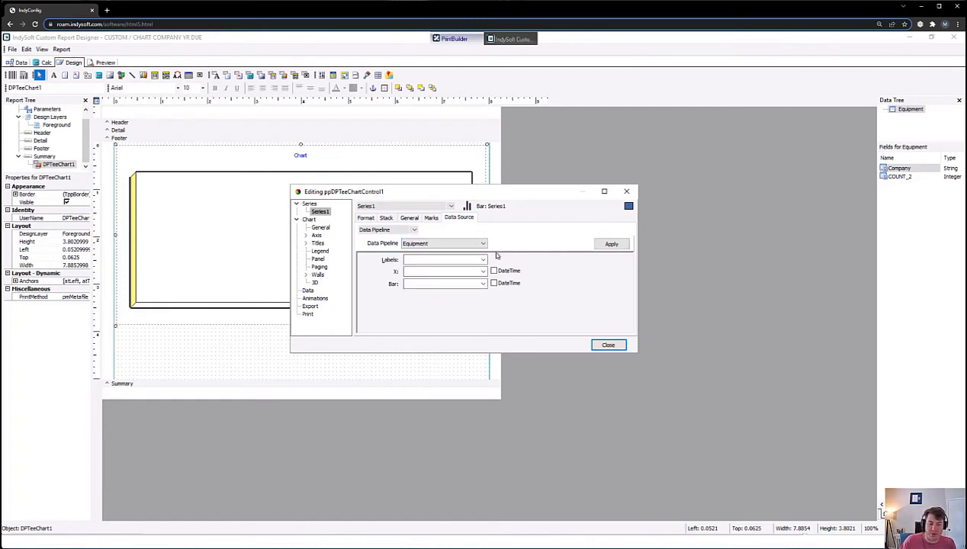
- Set the bar series' labels field to Company and its bar value field to COUNT_2, and apply the data source
left_click(483, 260)
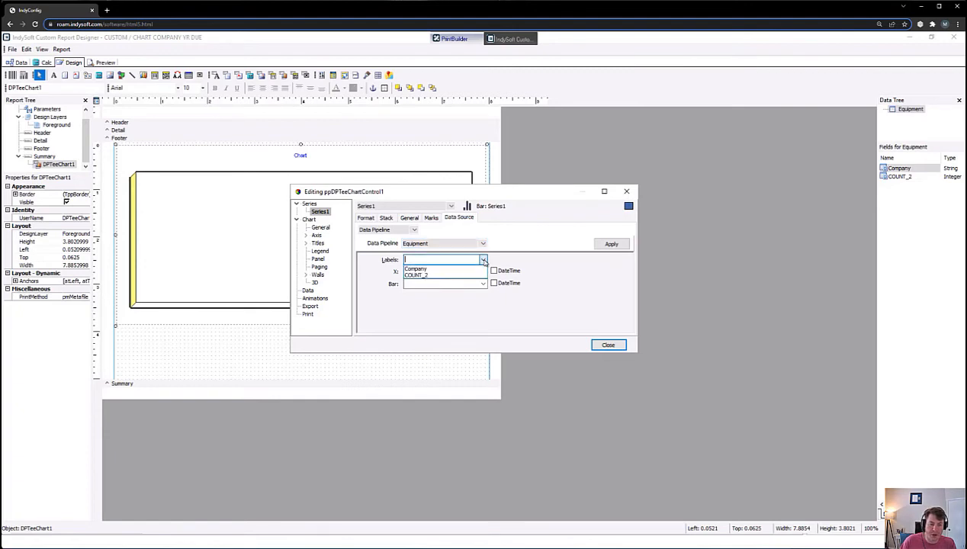
left_click(435, 270)
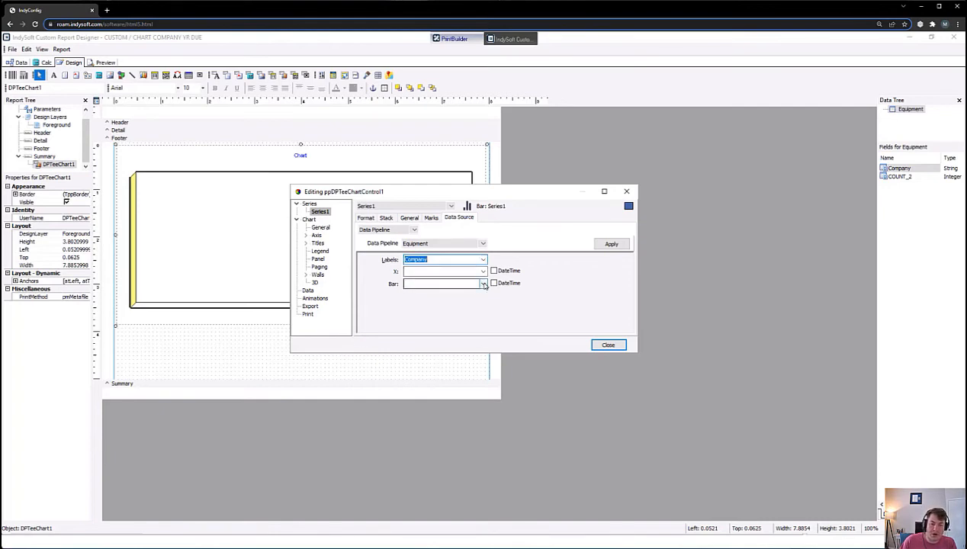
left_click(482, 283)
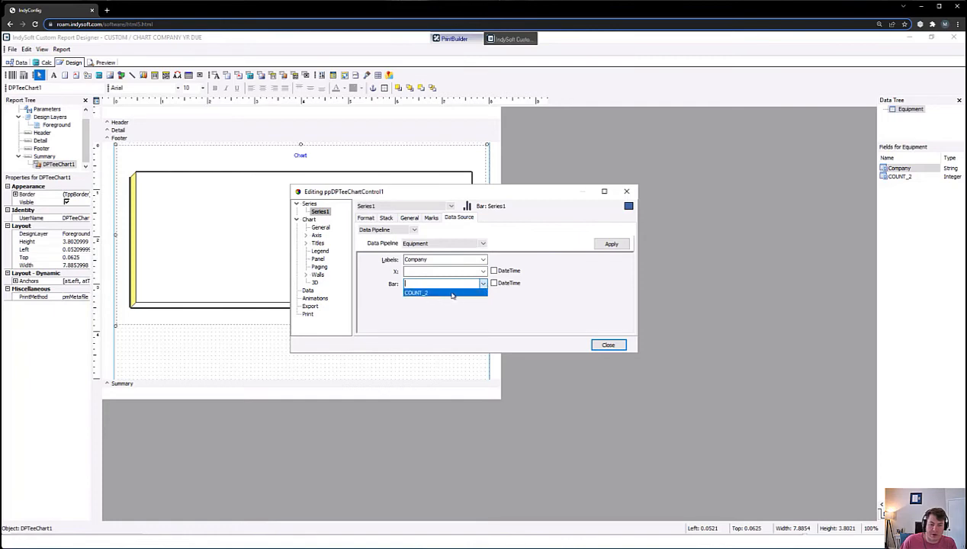
left_click(450, 294)
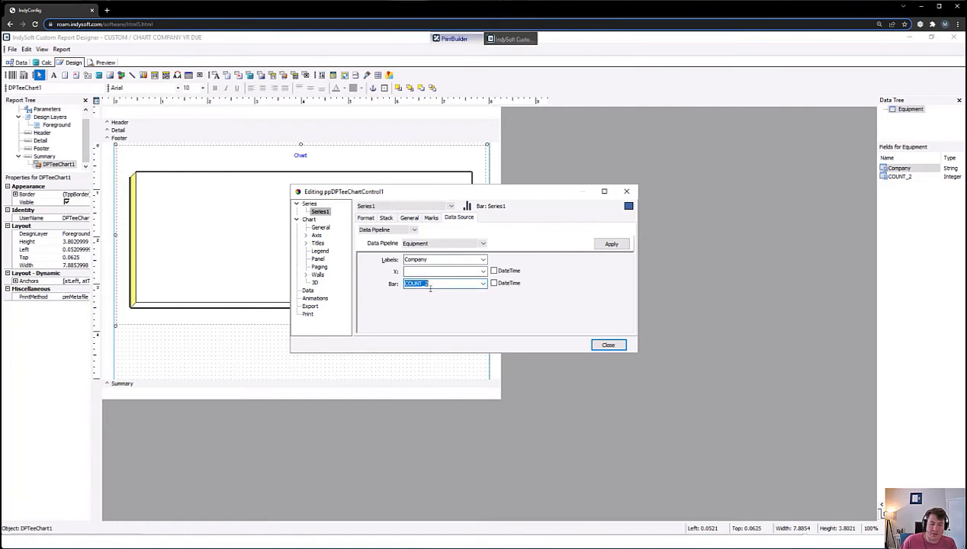
left_click(610, 243)
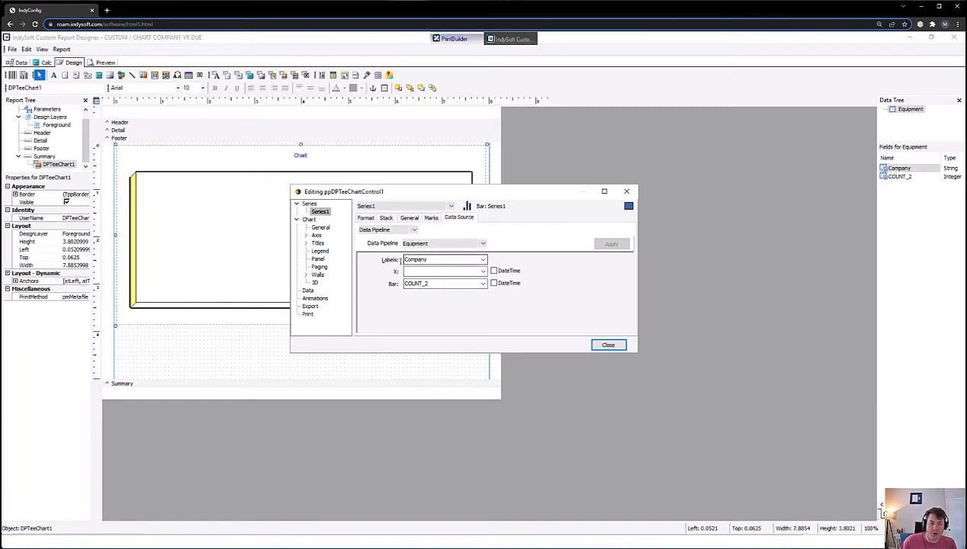
double_click(446, 284)
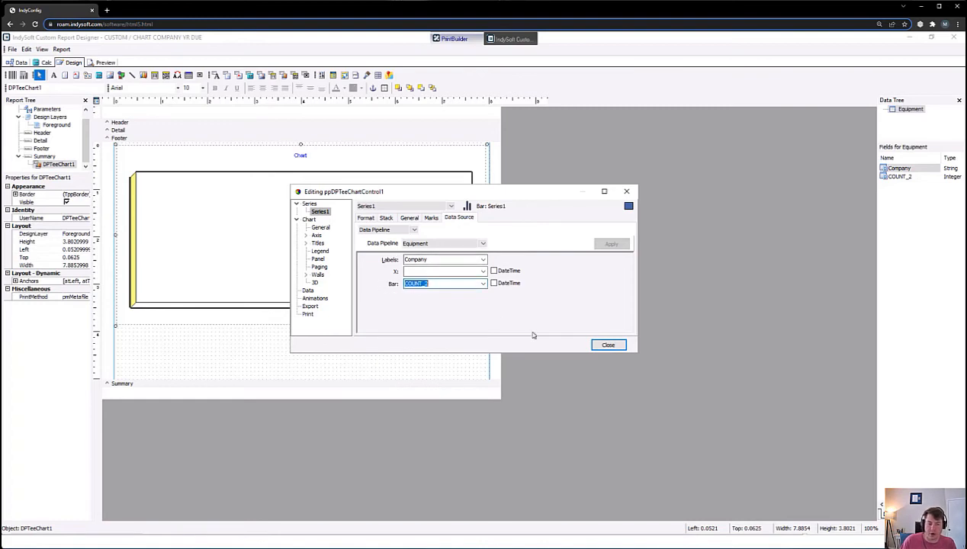
- Give the chart's axis the title "Count per Company"
left_click(317, 235)
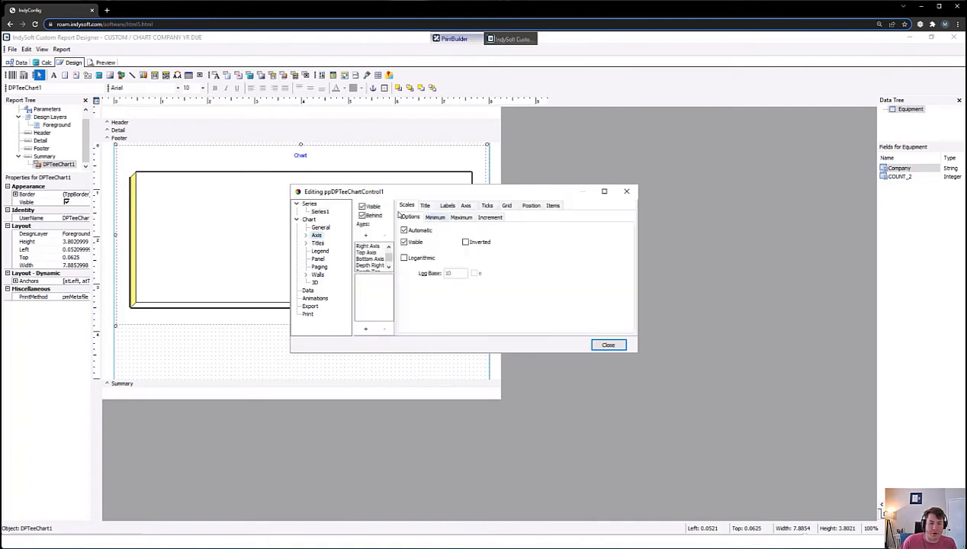
left_click(425, 205)
left_click(450, 236)
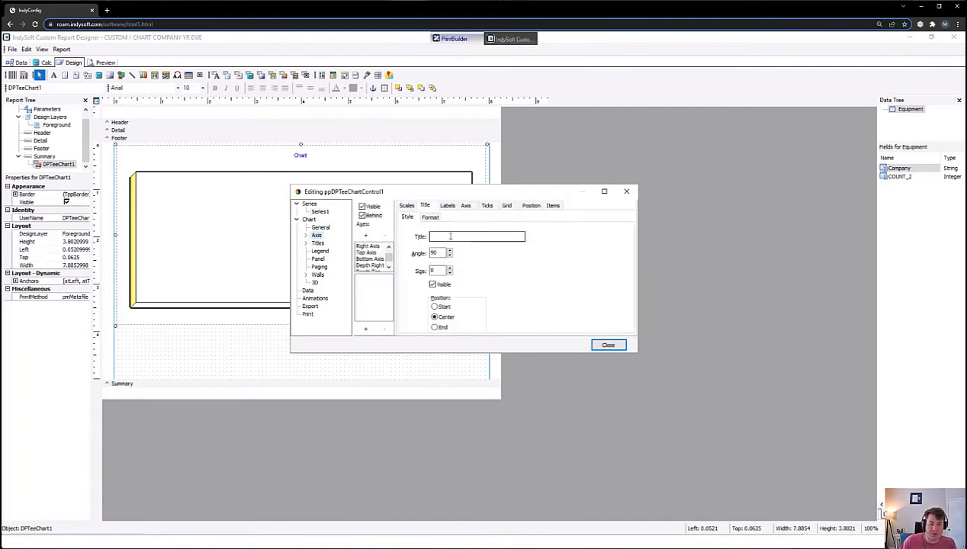
type("ITEM")
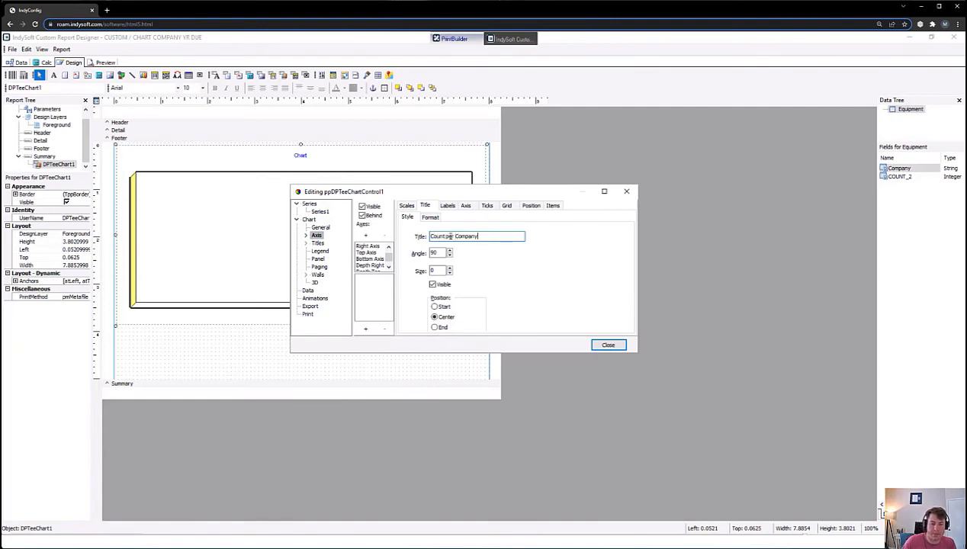
- Replace the chart's title text with "Items due next 365 by Company", close the chart editor and preview the report
left_click(317, 242)
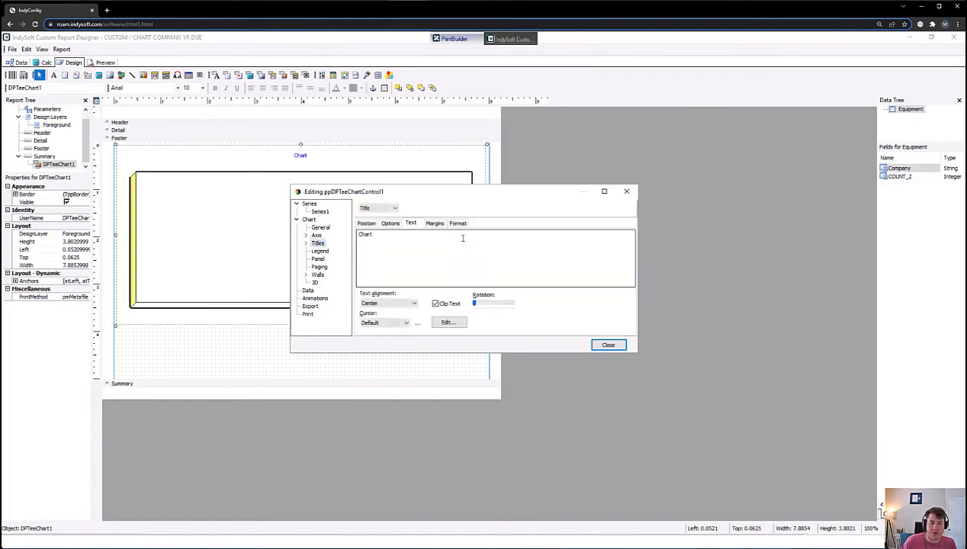
left_click_drag(463, 238, 225, 235)
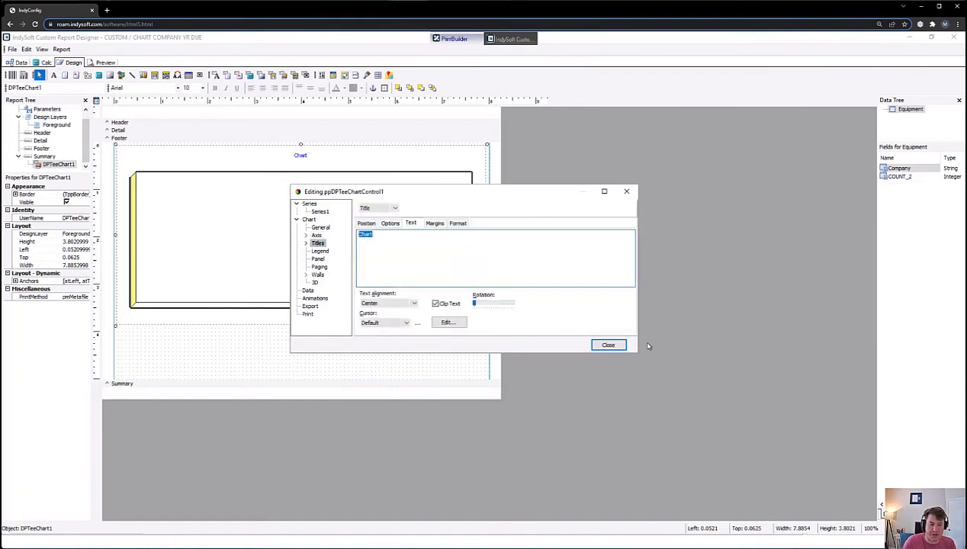
type("Items due next 365 by Company")
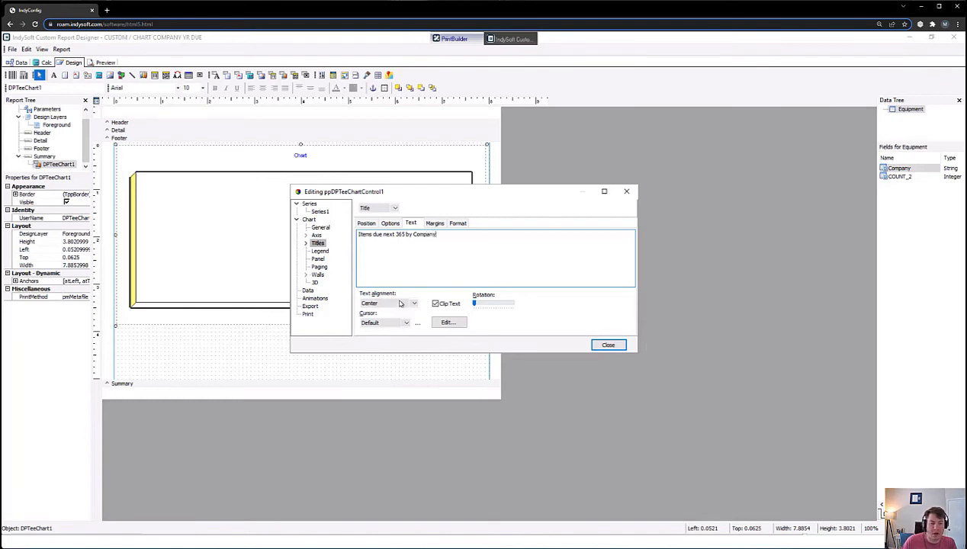
left_click(321, 252)
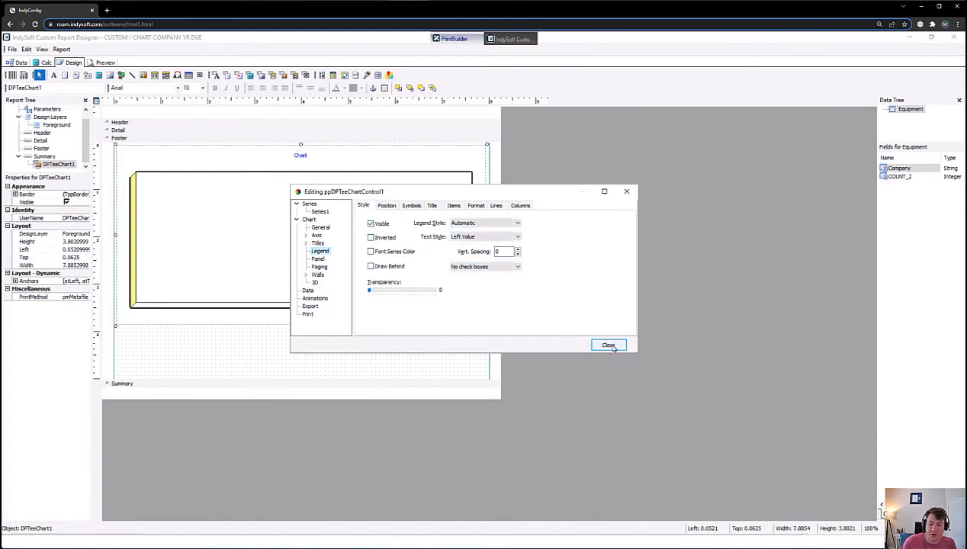
left_click(318, 260)
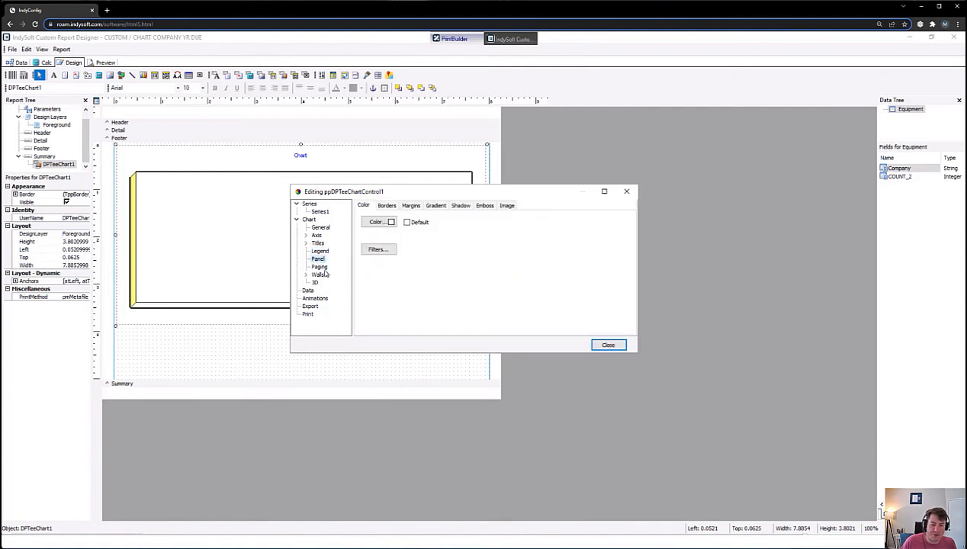
left_click(608, 345)
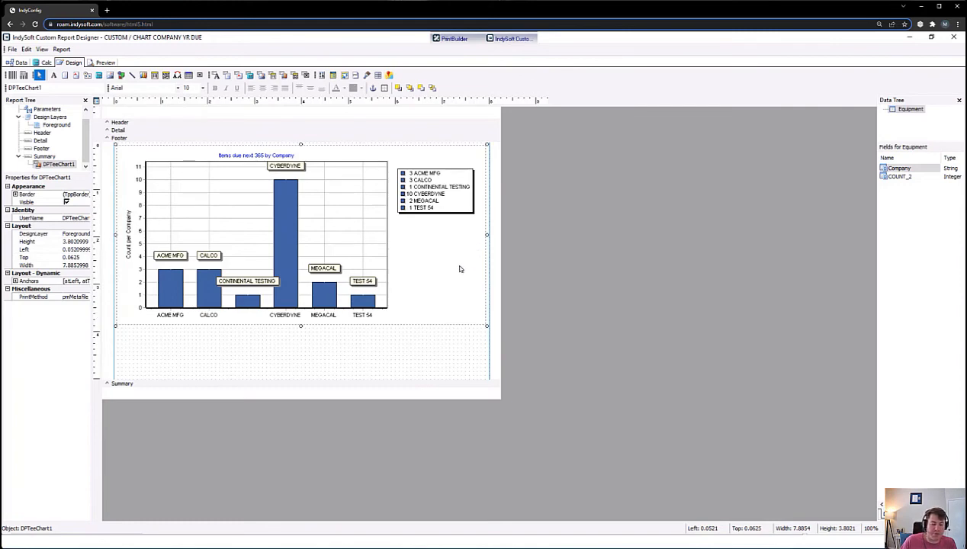
left_click(104, 63)
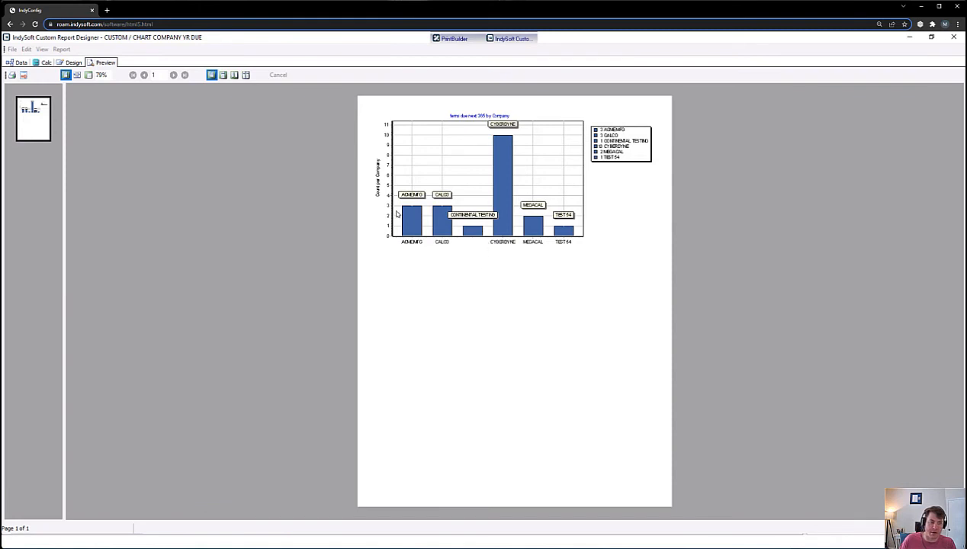
- Reopen the chart for editing and examine the bottom axis's label style, format, margin and font settings
left_click(73, 63)
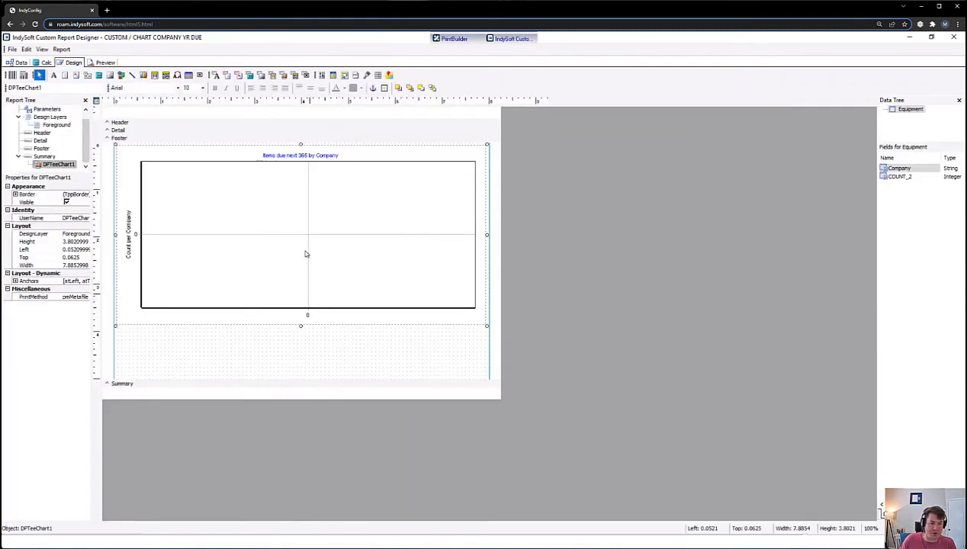
right_click(386, 238)
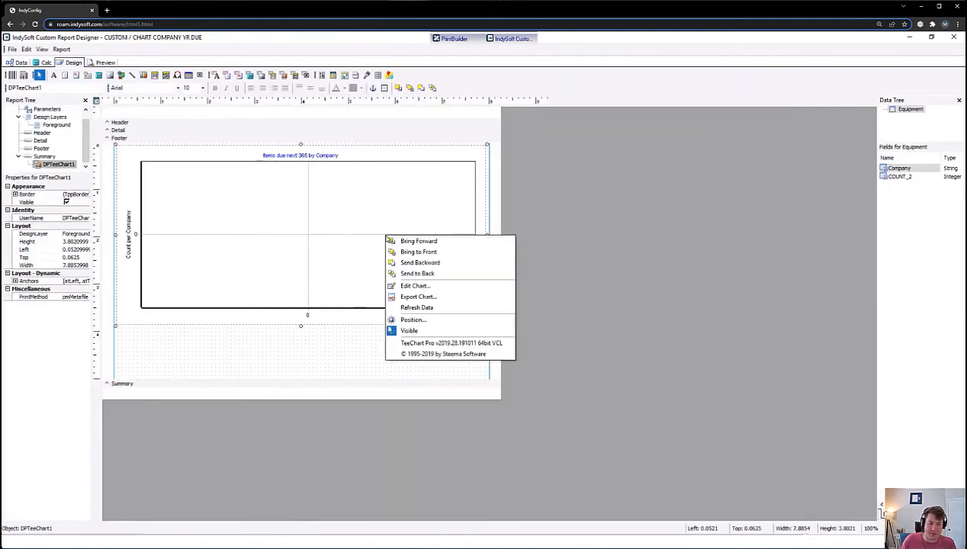
left_click(427, 286)
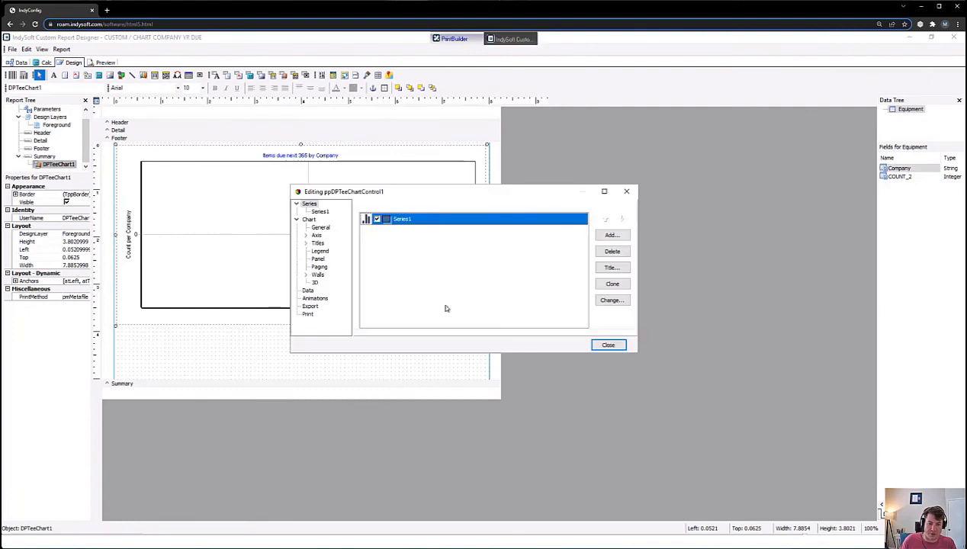
left_click(306, 235)
left_click(316, 236)
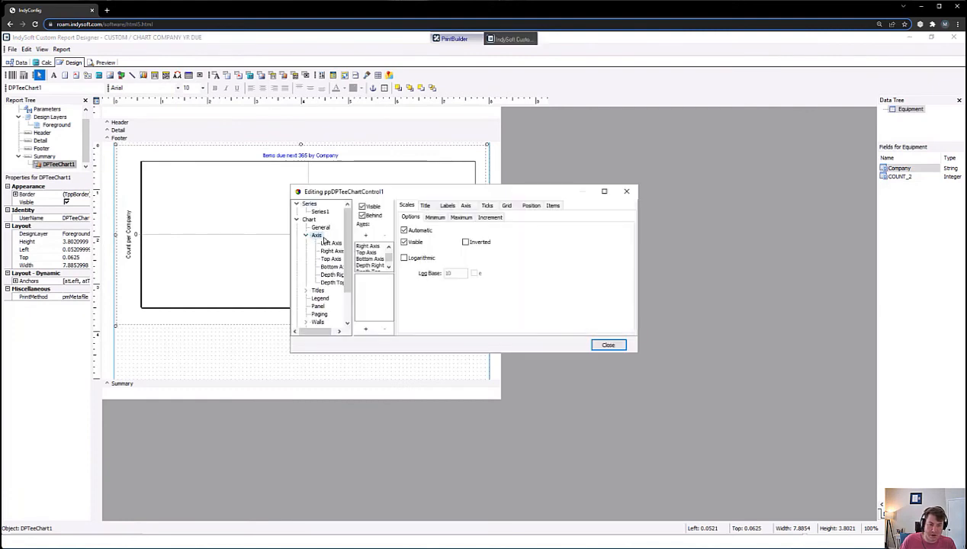
left_click(332, 266)
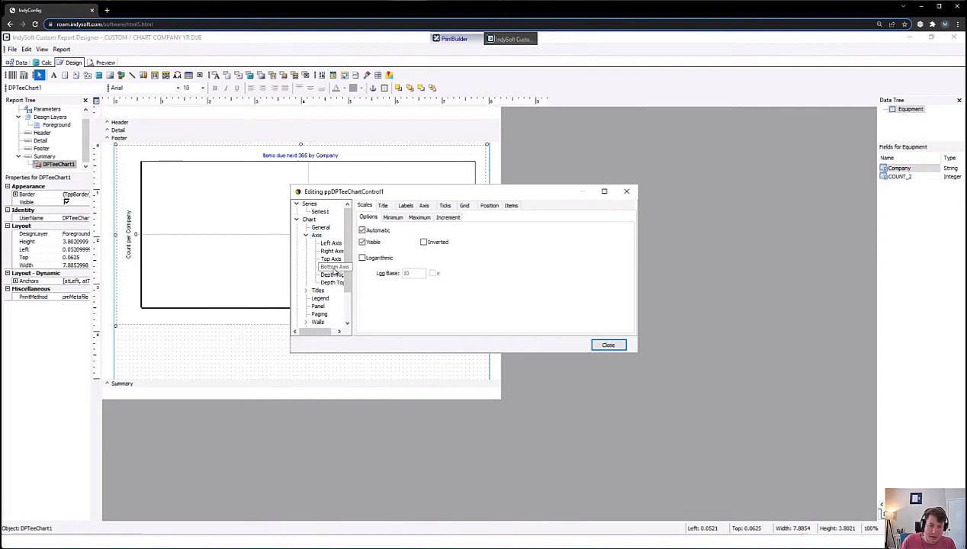
left_click(406, 205)
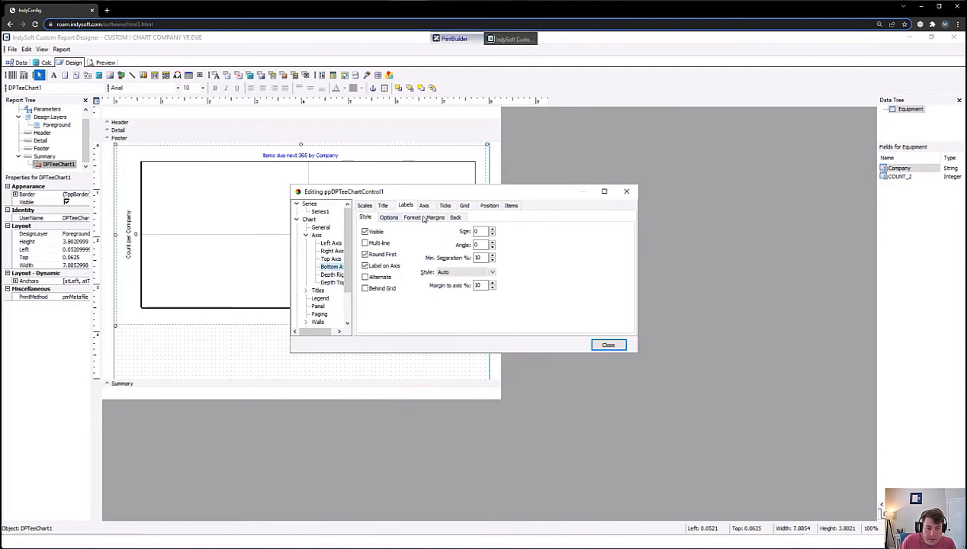
left_click(413, 218)
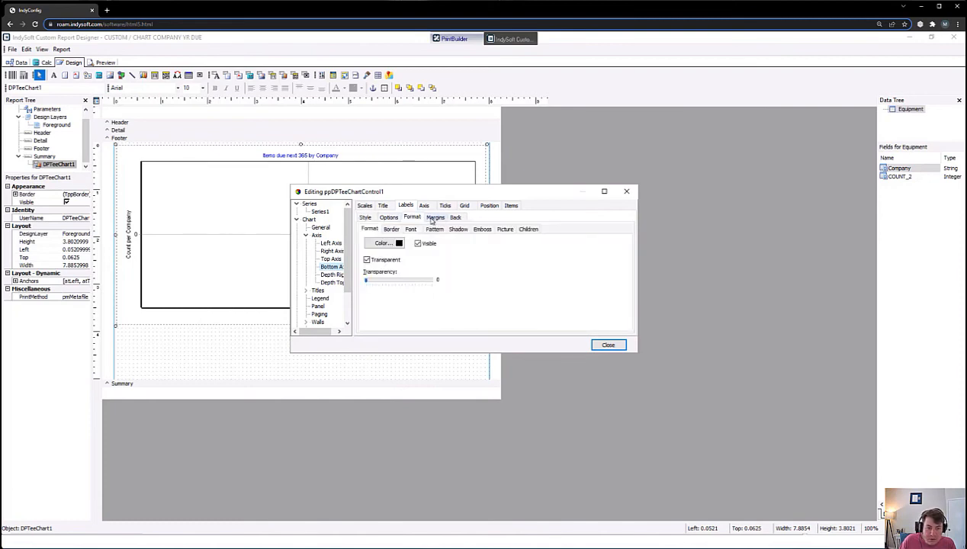
left_click(438, 218)
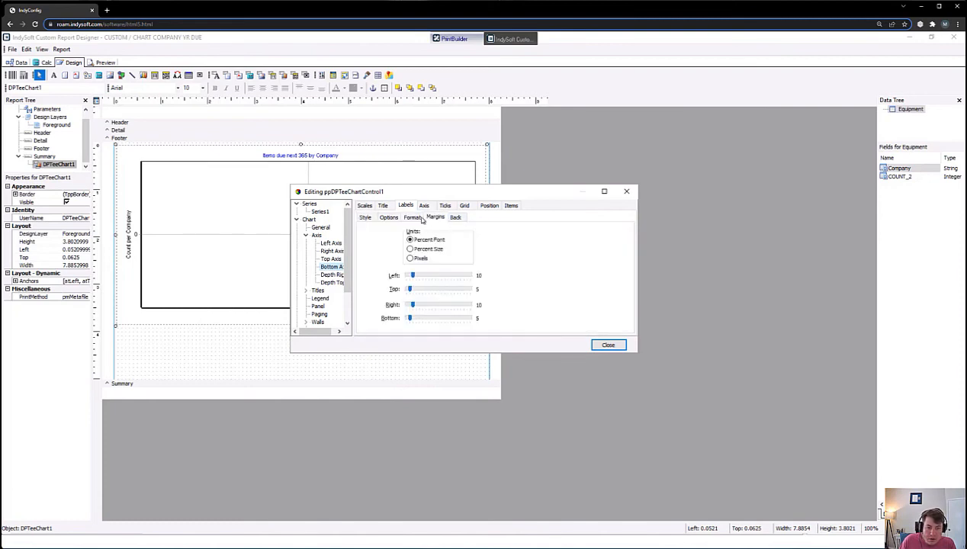
left_click(411, 218)
left_click(411, 230)
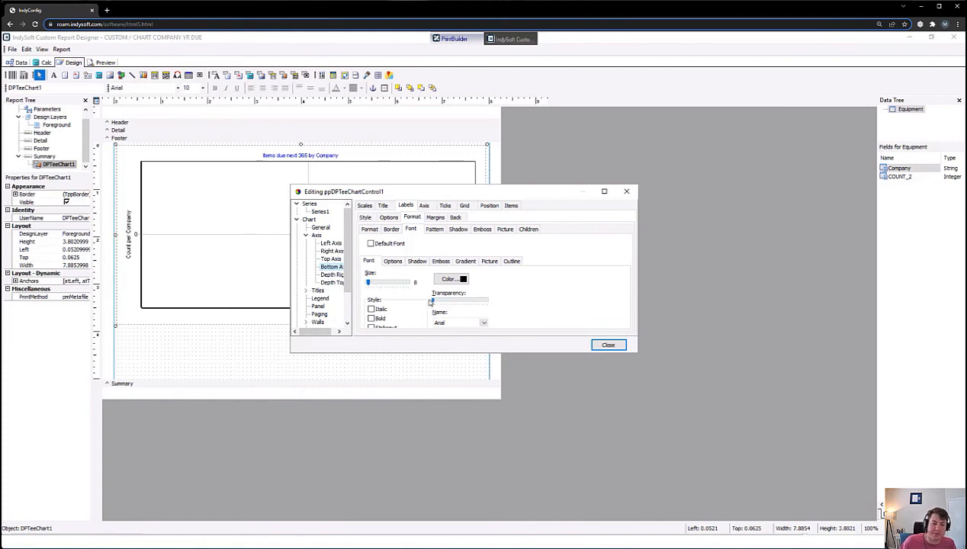
- Try COUNT_2 as the bar series' X field, apply the change and preview the report
left_click(320, 212)
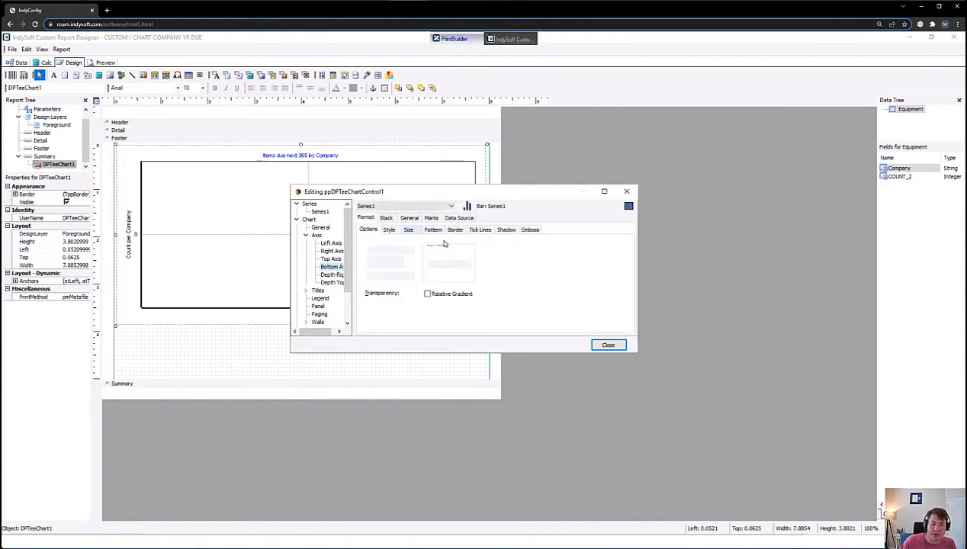
left_click(451, 218)
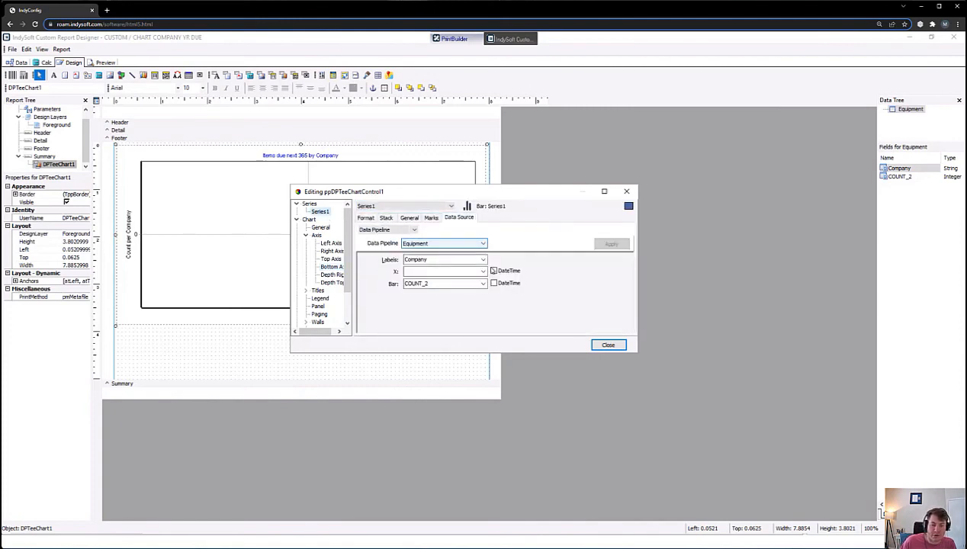
left_click(482, 272)
left_click(426, 281)
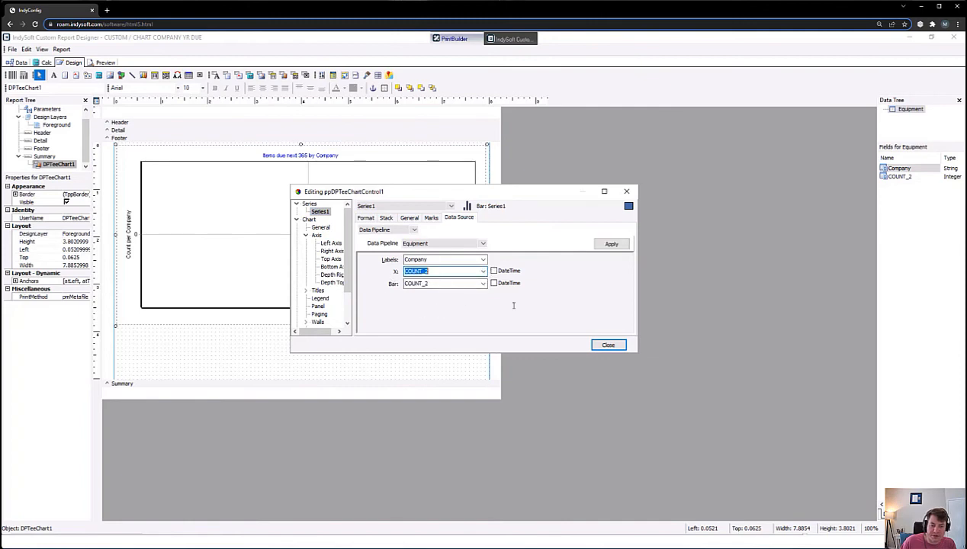
left_click(608, 345)
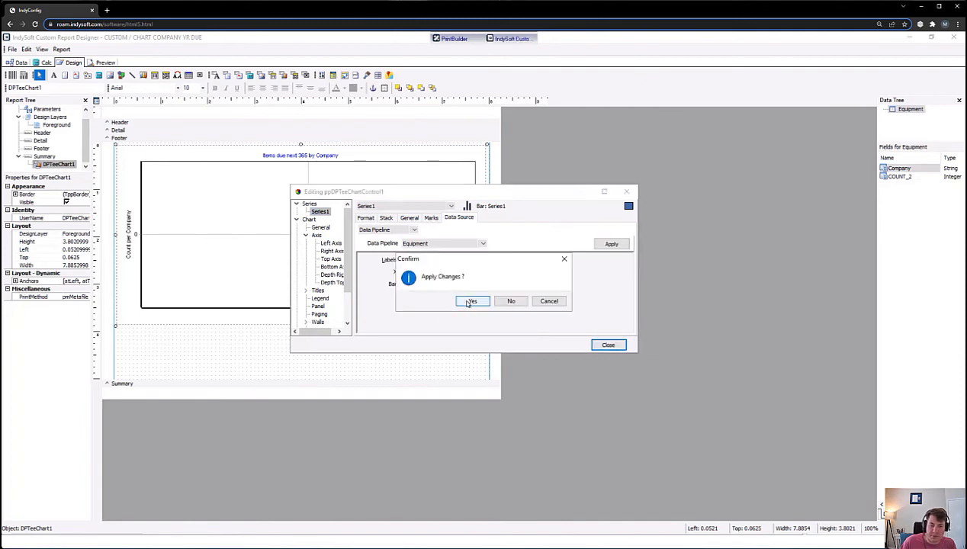
left_click(462, 297)
left_click(101, 62)
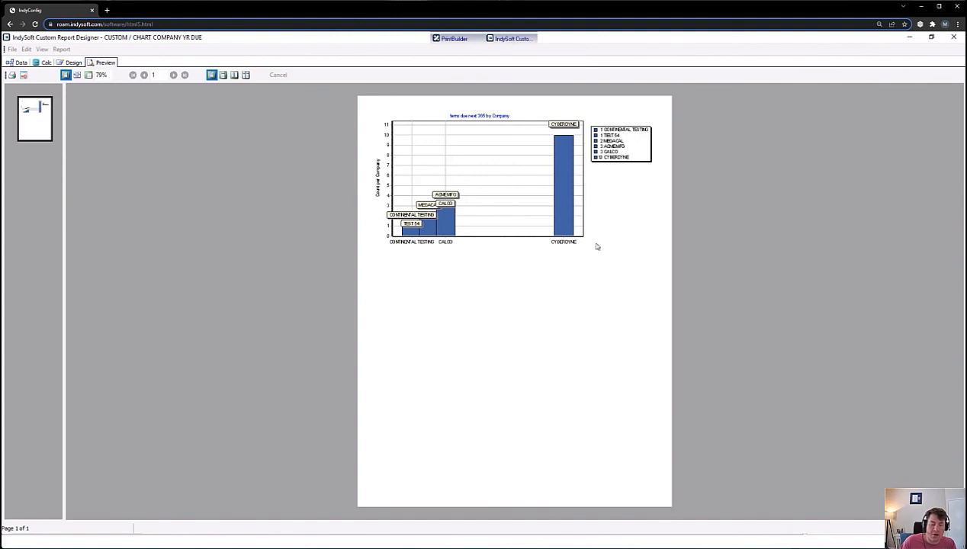
- Clear the X field in the bar series' data source, apply the change and preview the report again
left_click(73, 63)
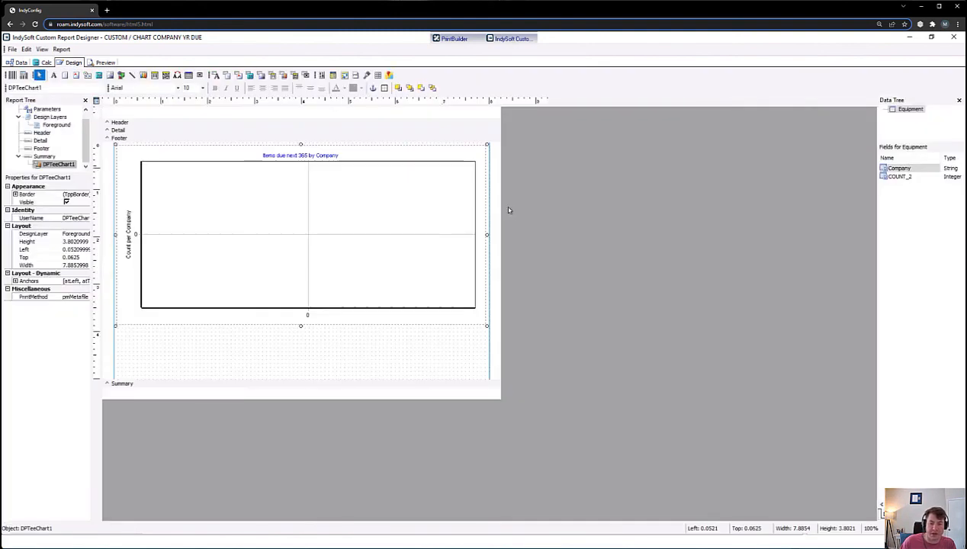
right_click(314, 212)
left_click(375, 264)
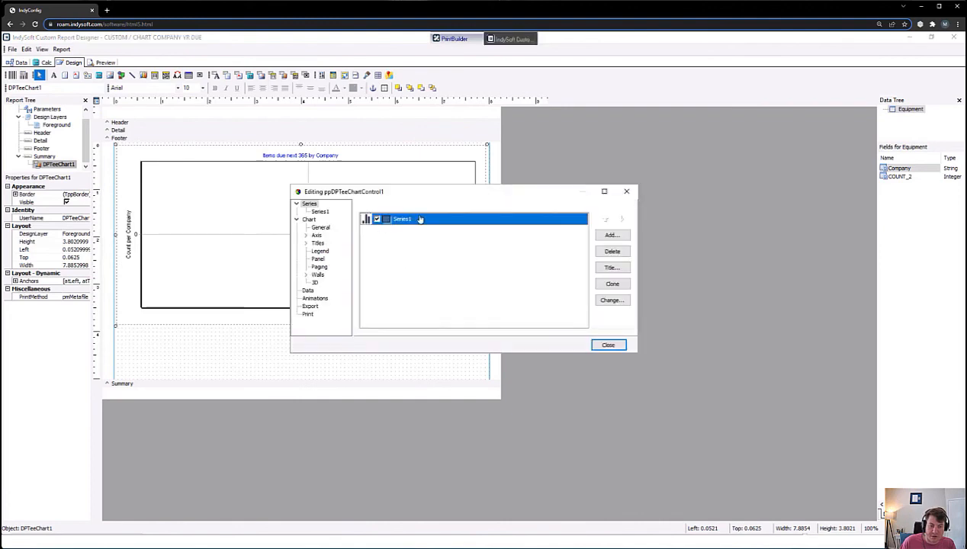
left_click(320, 212)
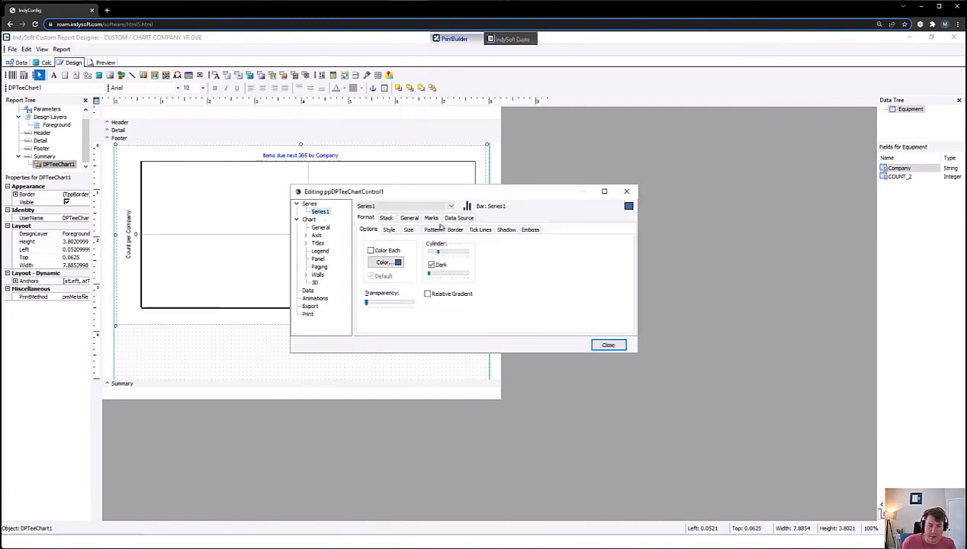
left_click(458, 218)
double_click(459, 271)
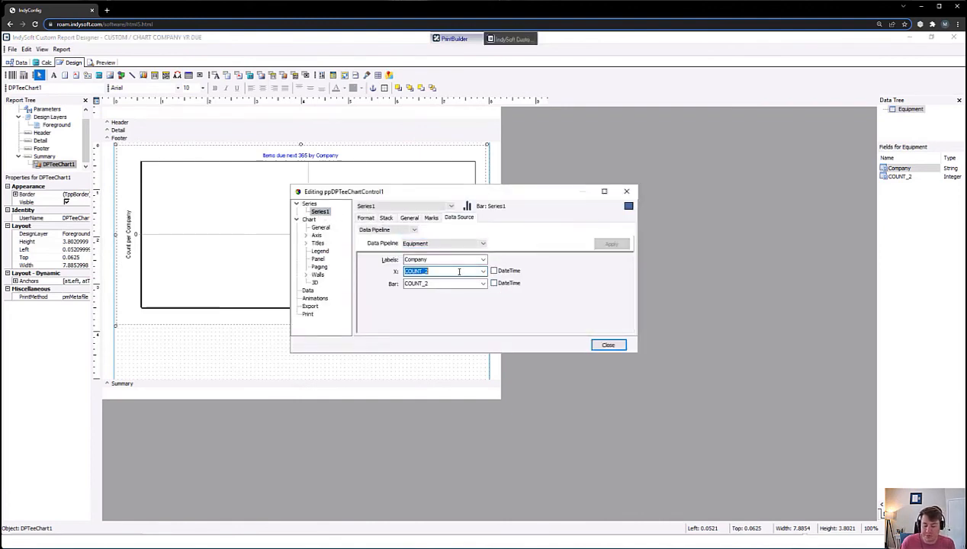
key("BackSpace")
left_click(610, 244)
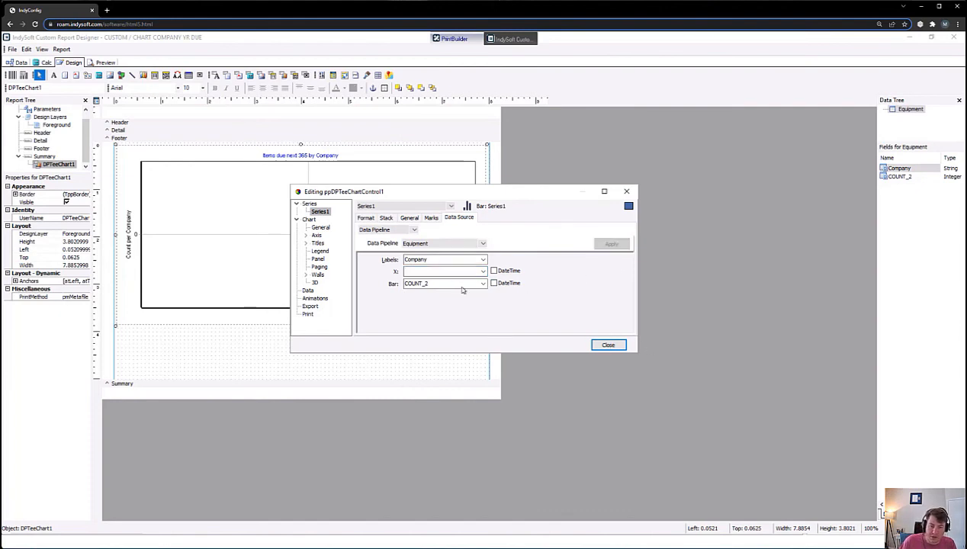
left_click(608, 345)
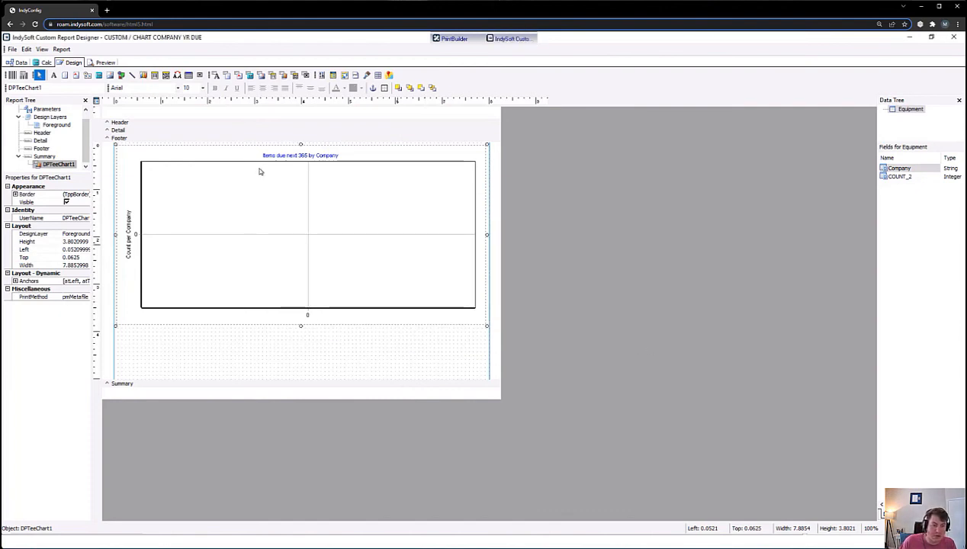
left_click(103, 62)
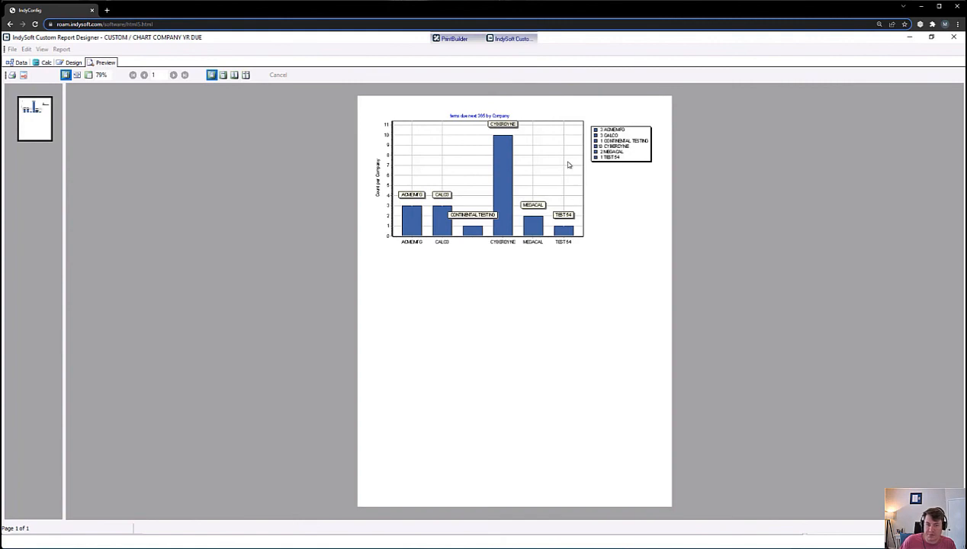